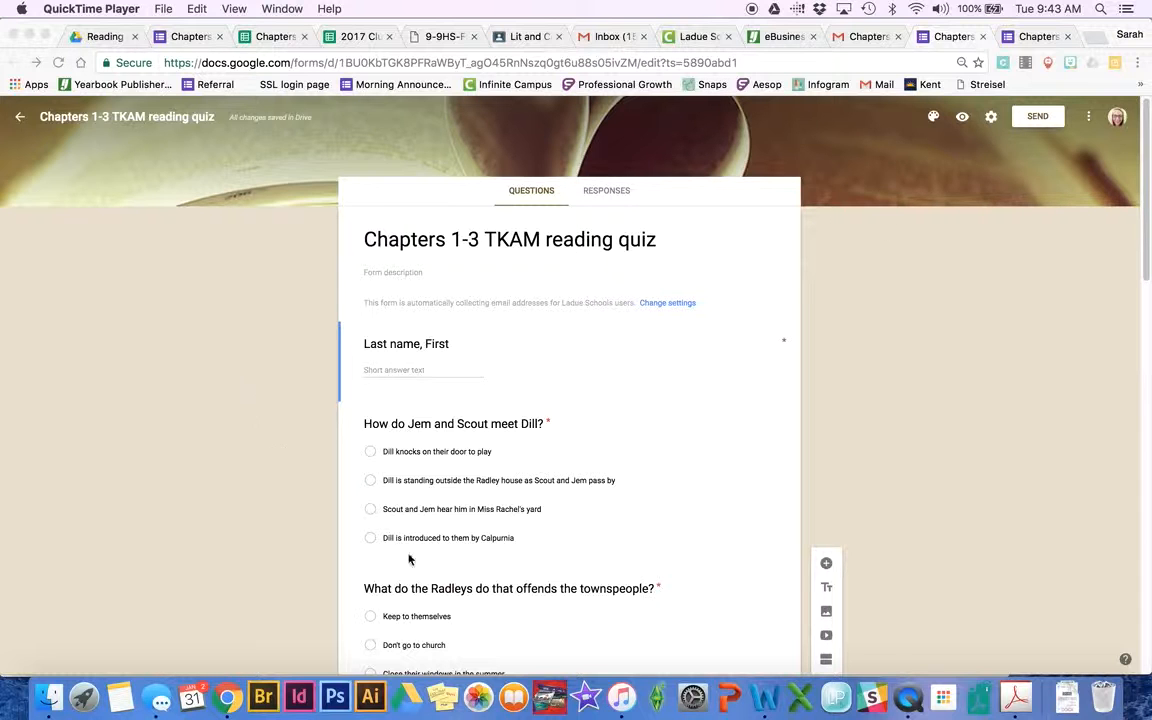
pyautogui.scroll(-15, 400, 510)
pyautogui.scroll(5, 386, 460)
pyautogui.scroll(10, 385, 459)
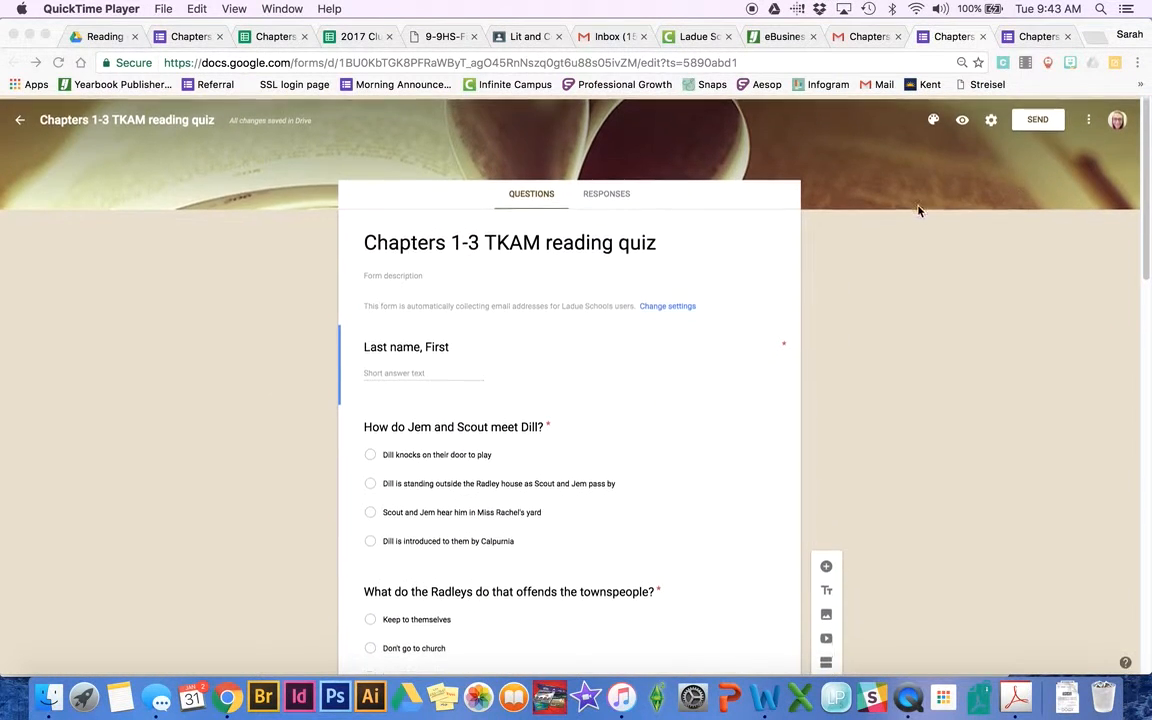
pyautogui.click(990, 115)
pyautogui.click(1088, 116)
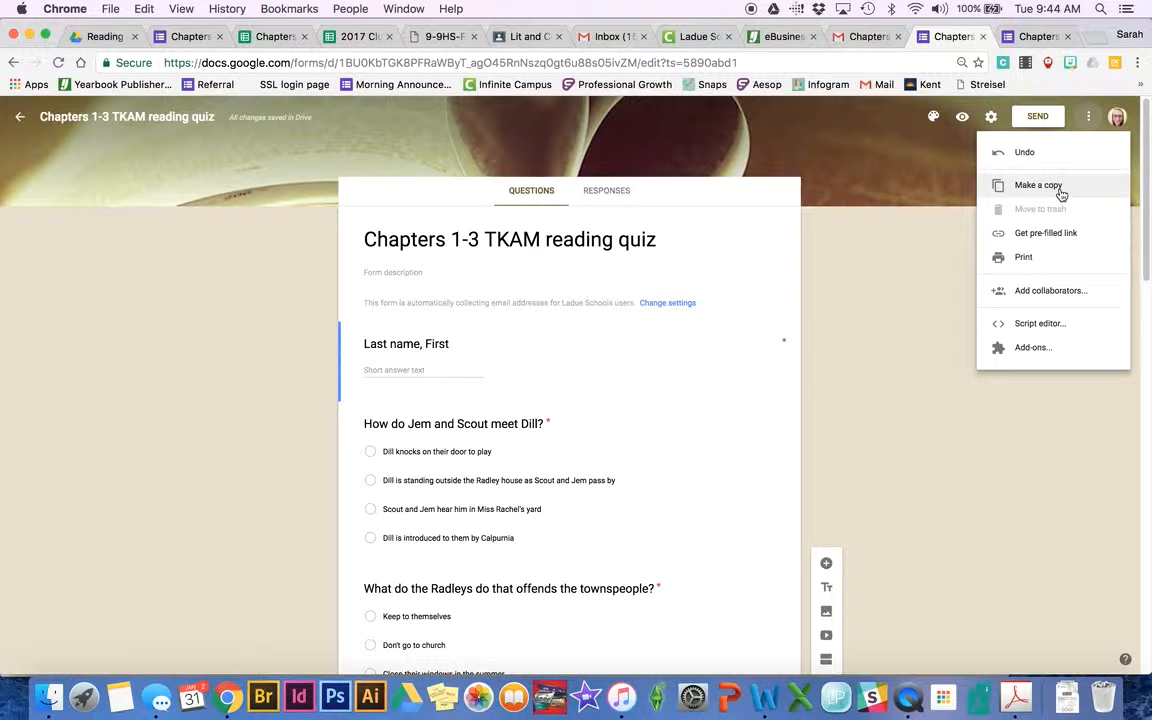
pyautogui.click(757, 228)
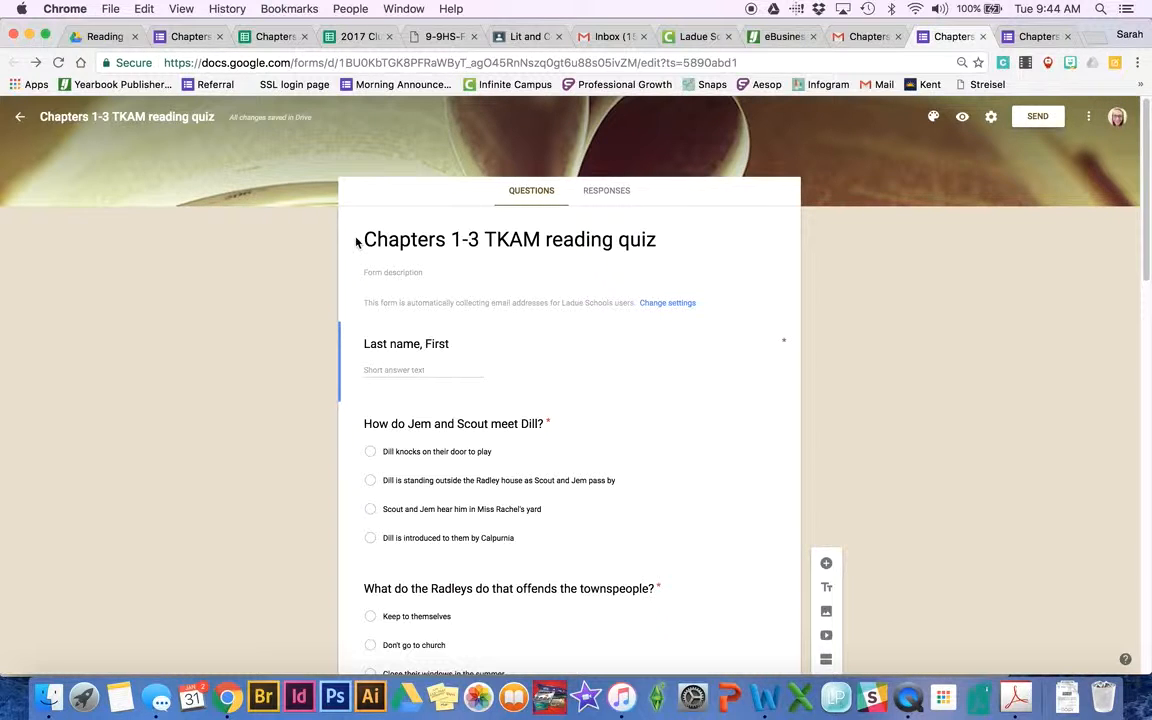
# Step: Look through the quiz questions and examine the options and marked answer of "How do Jem and Scout meet Dill?"
pyautogui.scroll(-3, 250, 312)
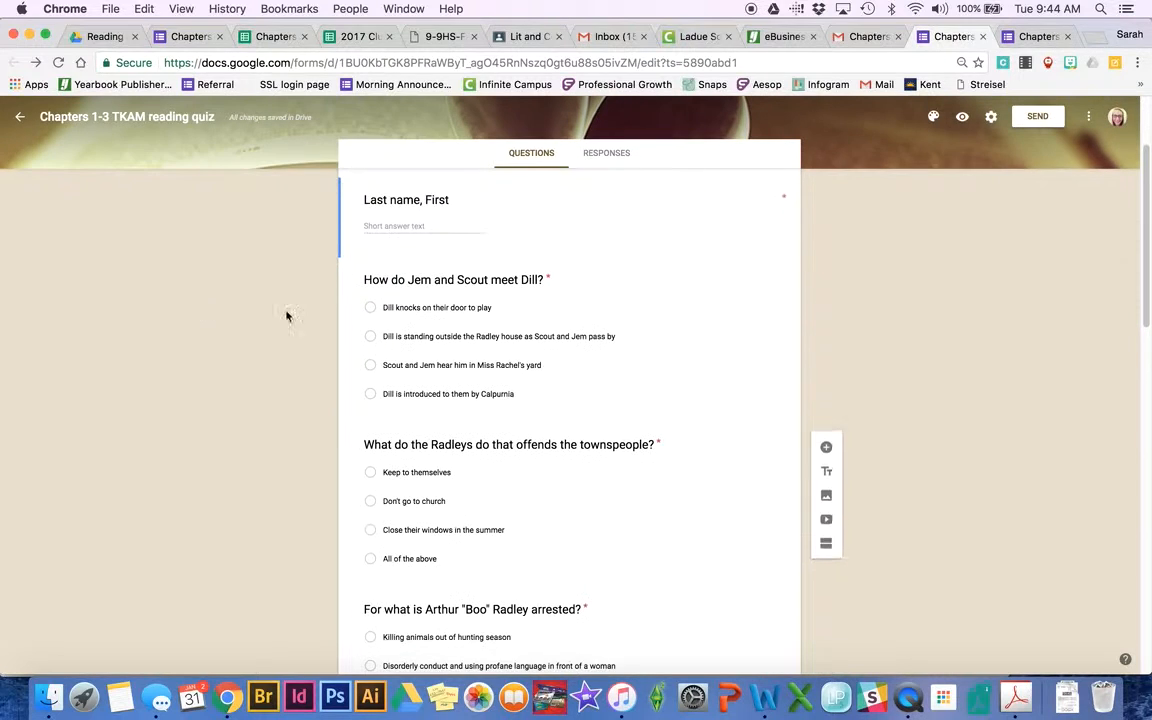
pyautogui.scroll(-3, 600, 380)
pyautogui.scroll(4, 602, 275)
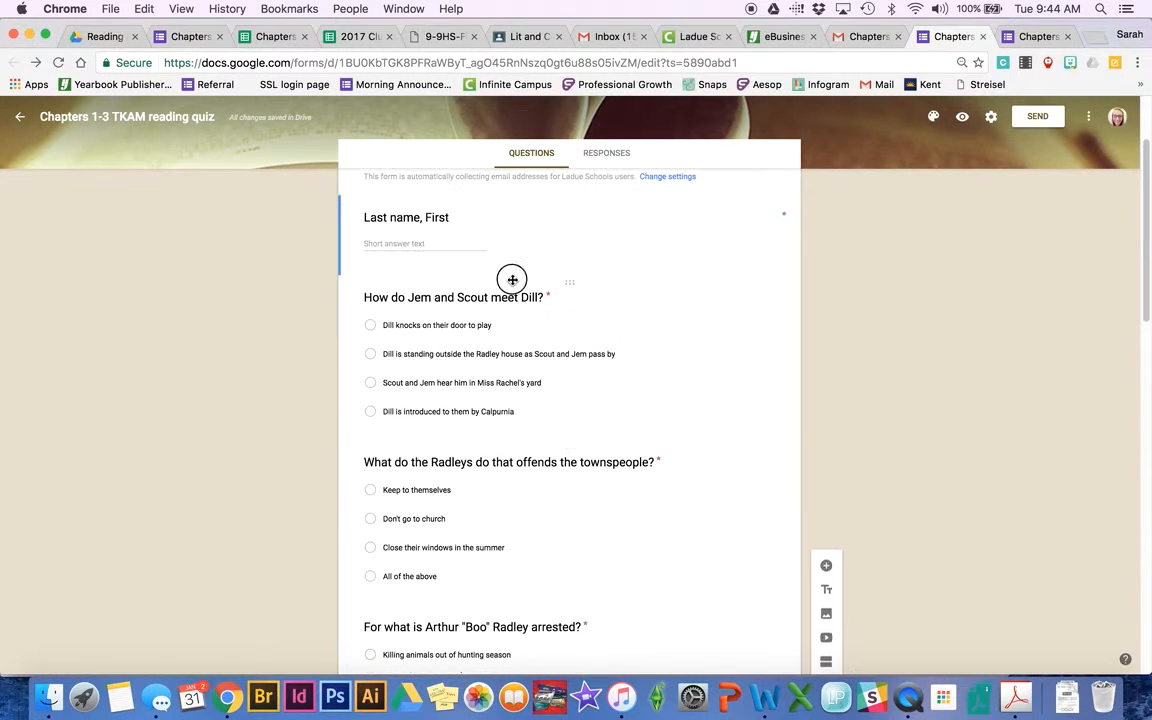
pyautogui.click(509, 400)
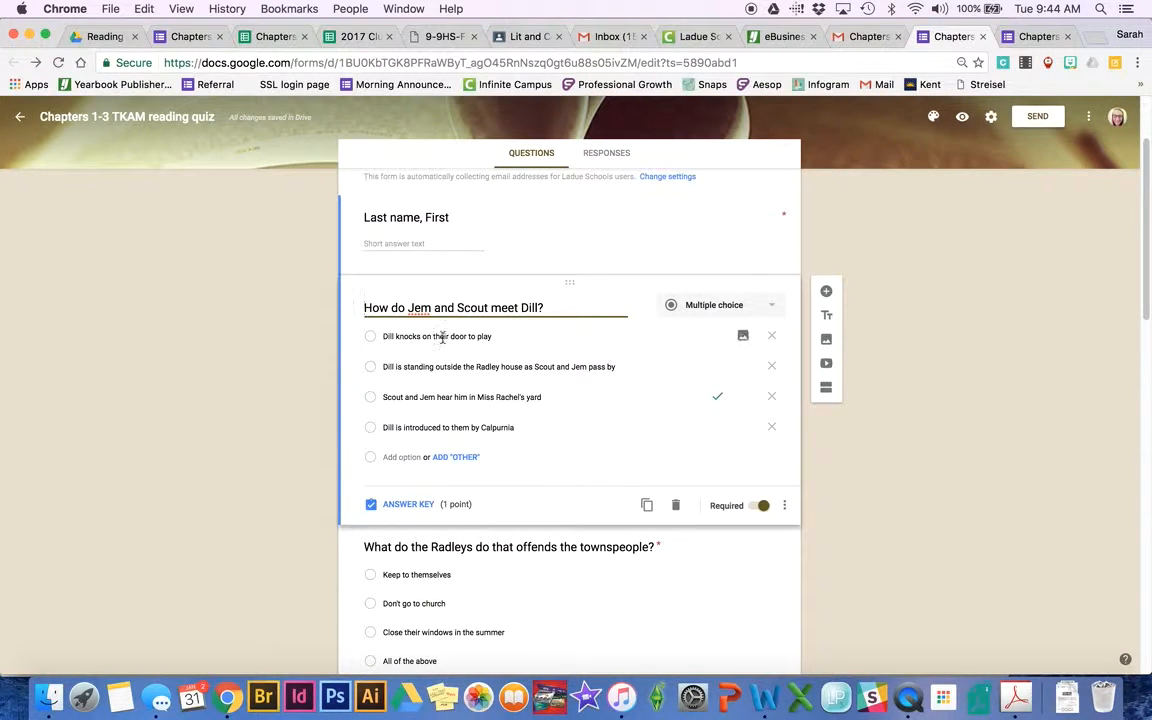
pyautogui.click(278, 545)
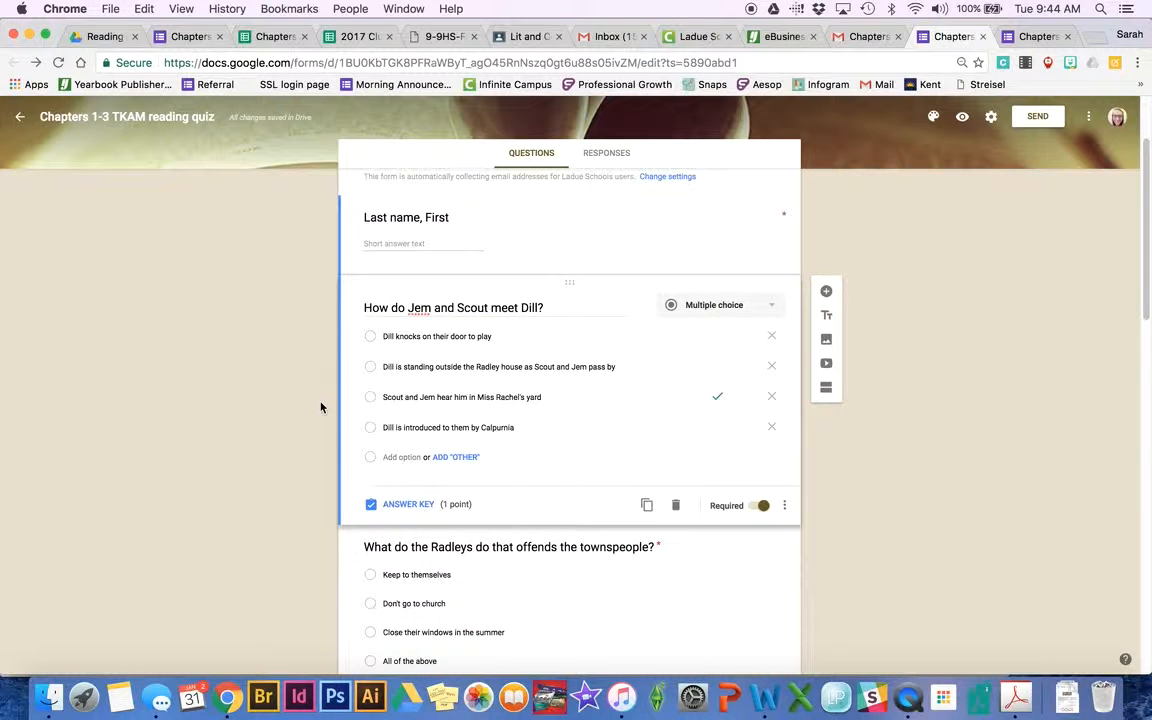
pyautogui.scroll(1, 321, 407)
pyautogui.scroll(-2, 321, 407)
pyautogui.scroll(3, 321, 407)
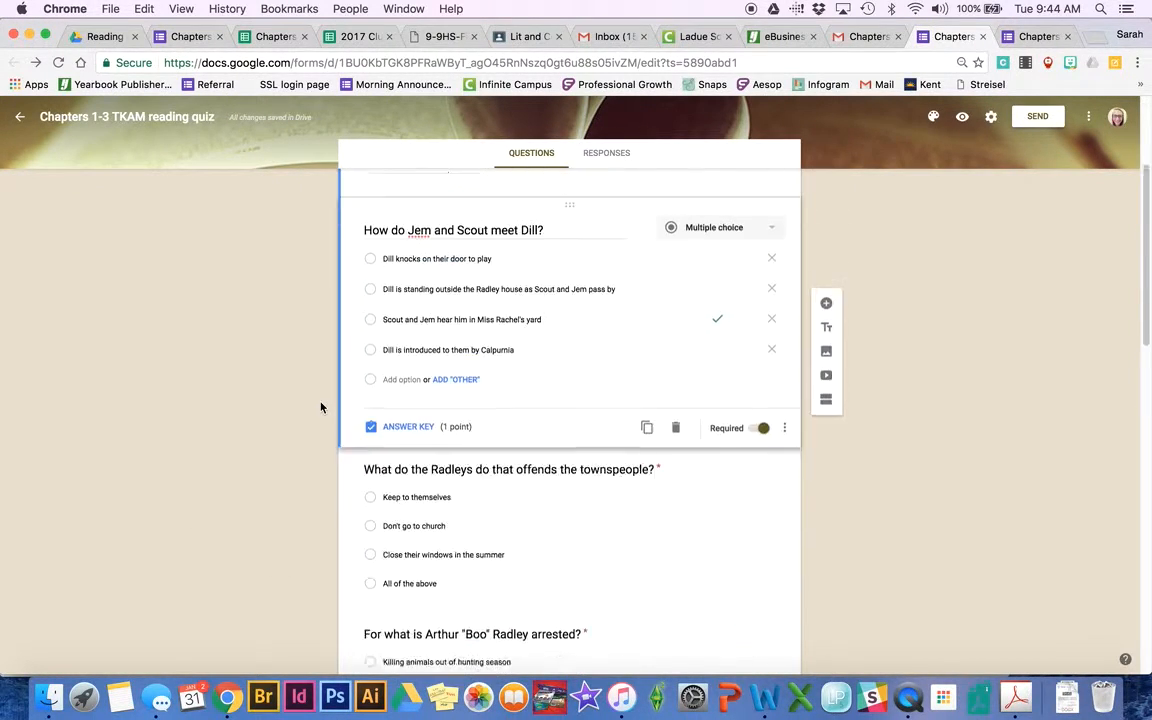
pyautogui.scroll(-1, 321, 407)
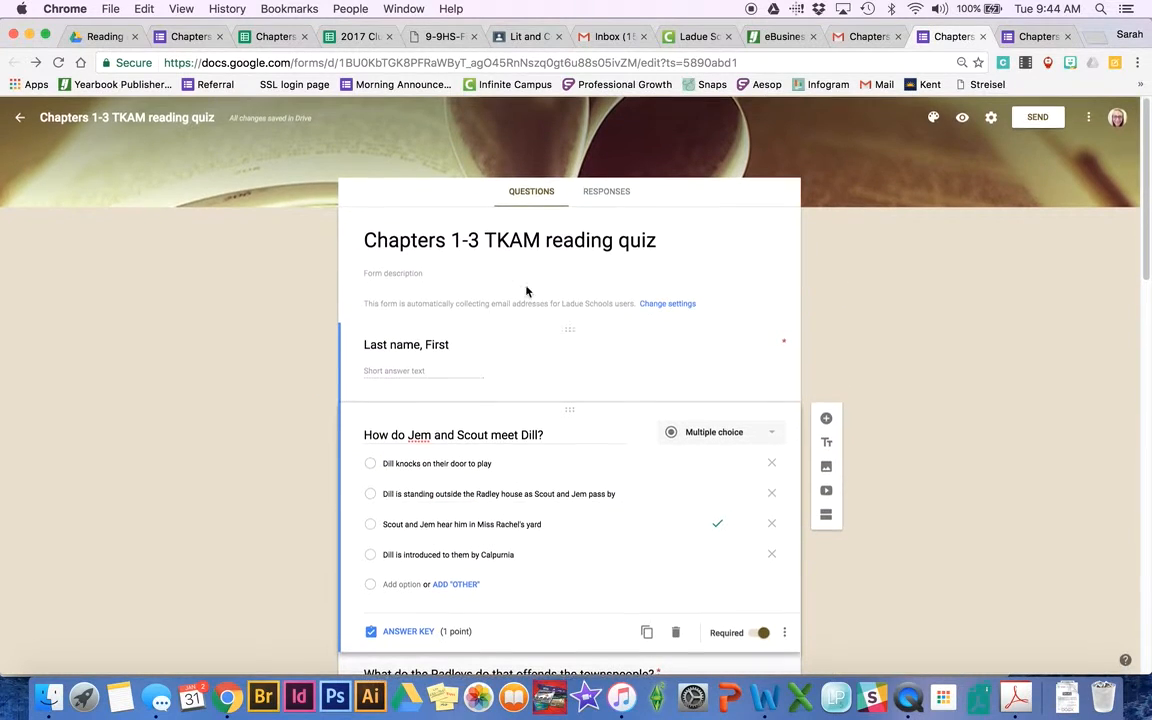
# Step: In the form's quiz settings, allow respondents to see correct answers
pyautogui.click(990, 118)
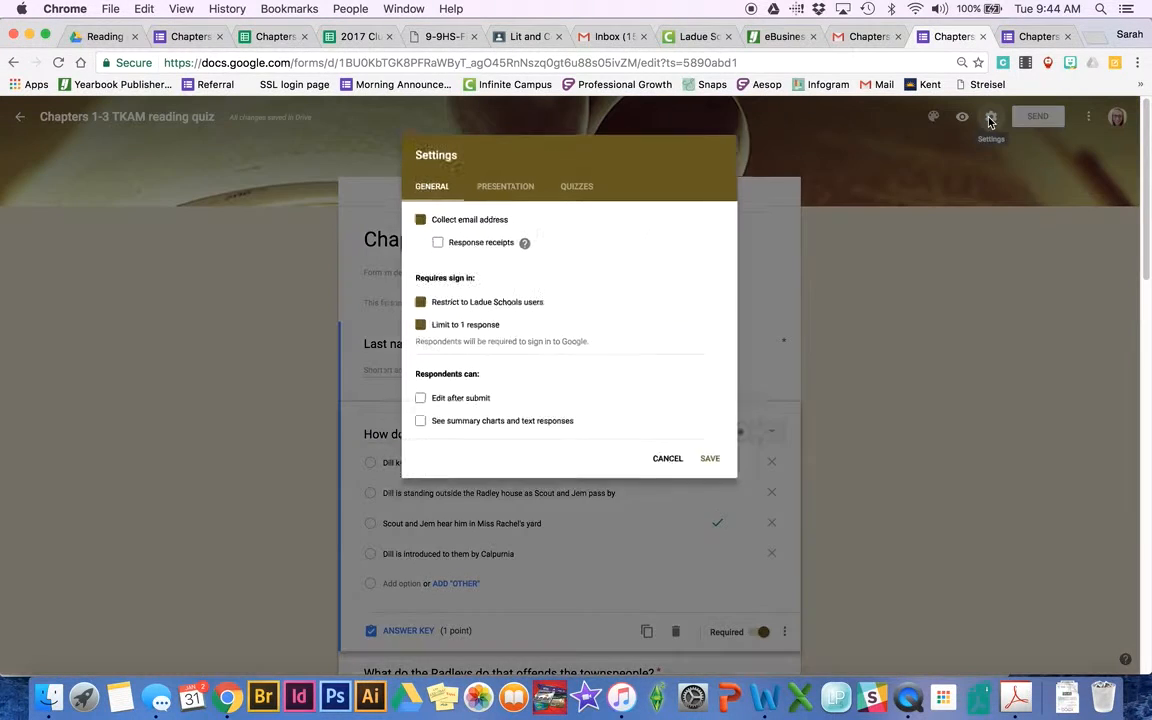
pyautogui.click(566, 179)
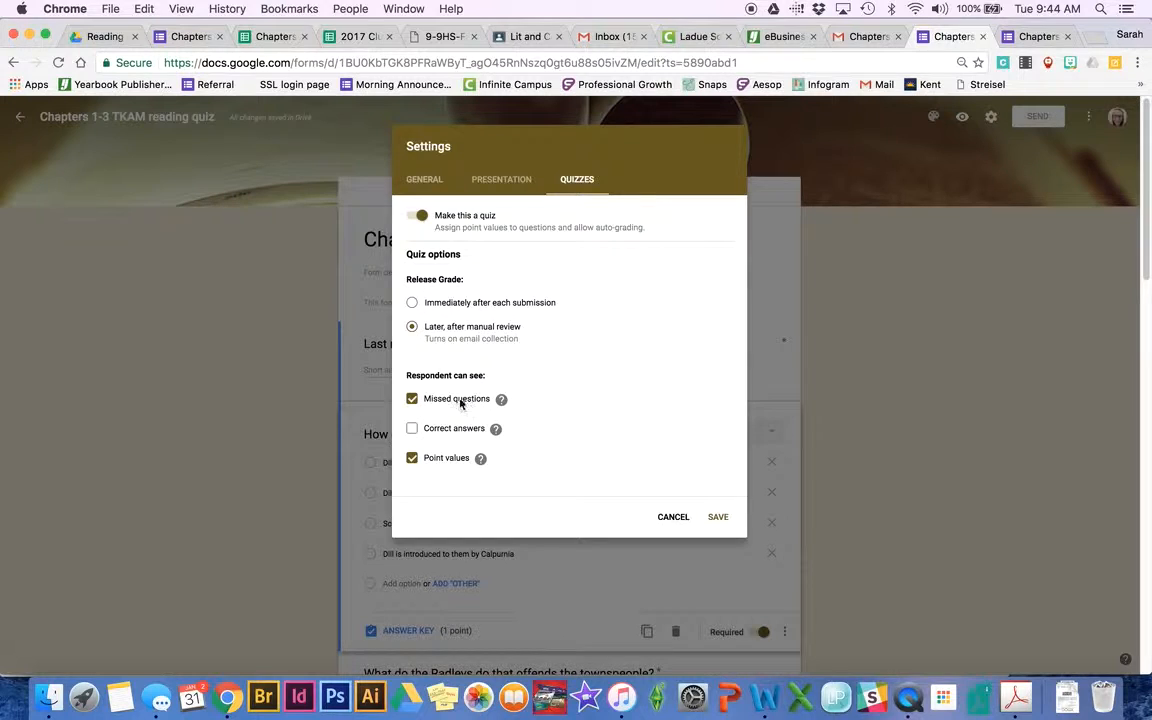
pyautogui.click(411, 428)
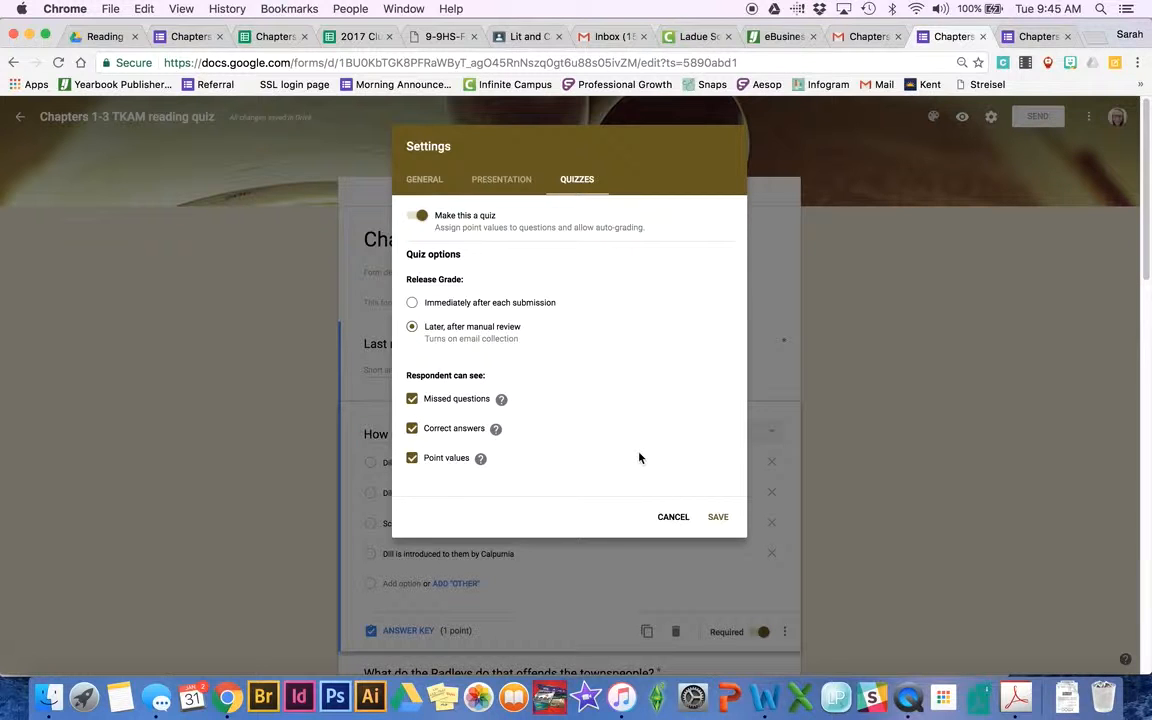
# Step: Set the form's confirmation message to "Open your books to chapter 4 and begin reading." and save the settings
pyautogui.click(424, 181)
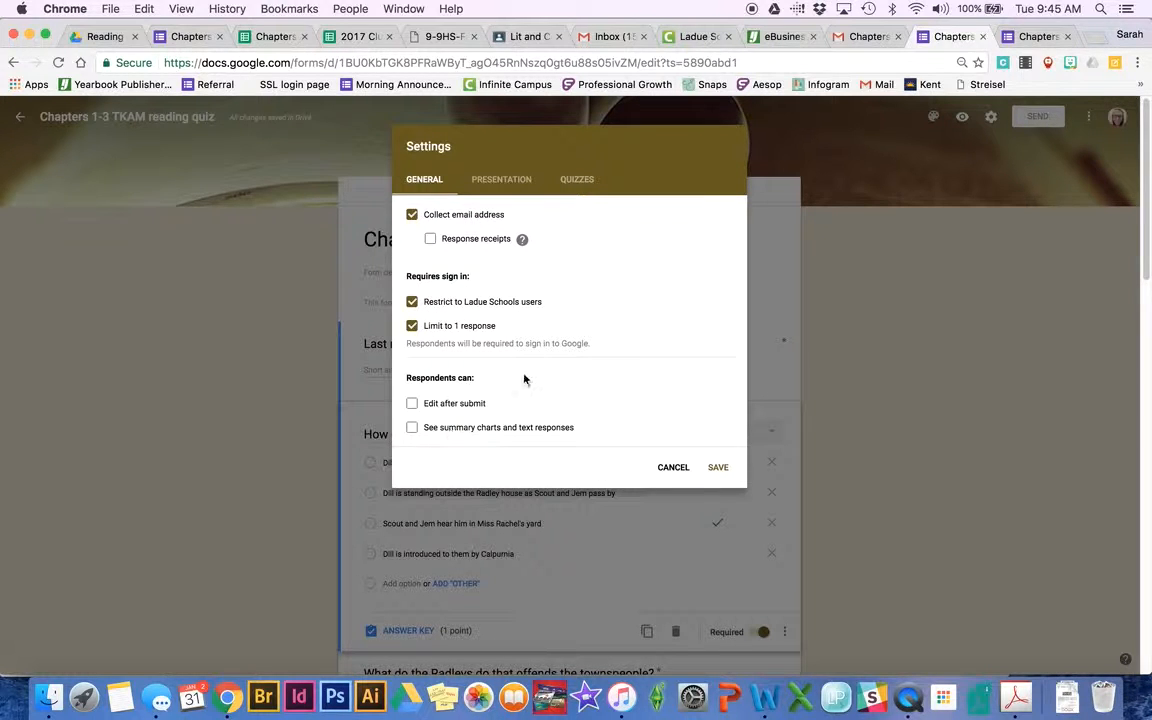
pyautogui.click(502, 186)
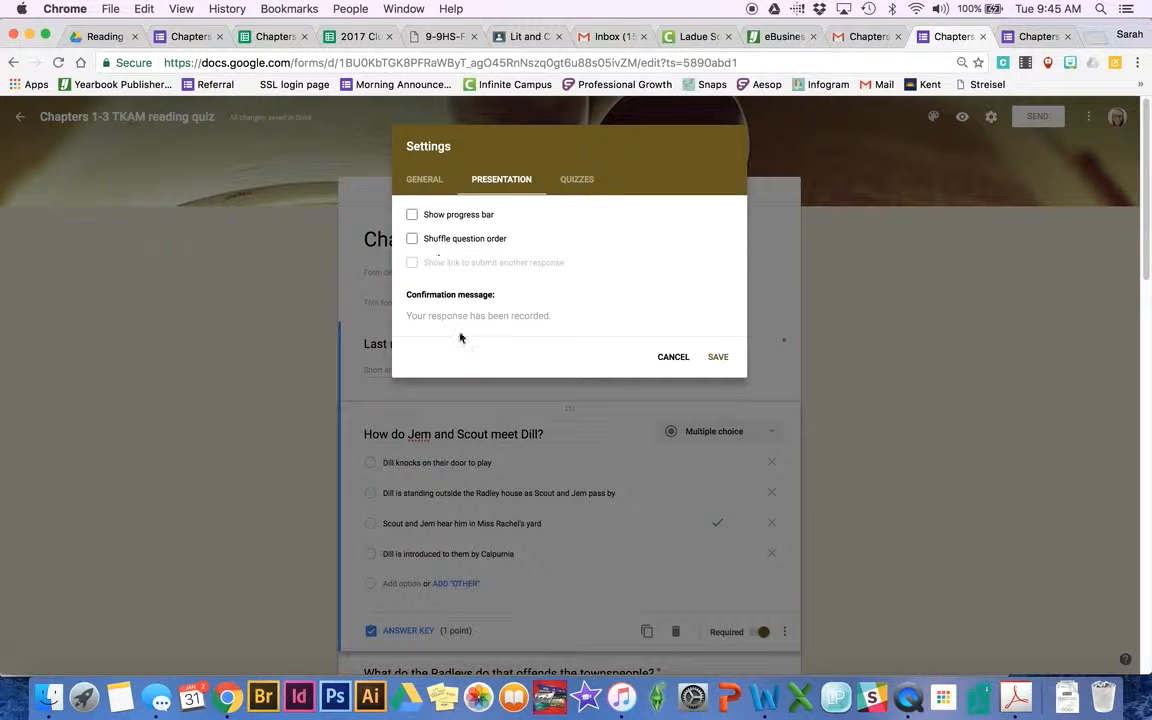
pyautogui.click(487, 316)
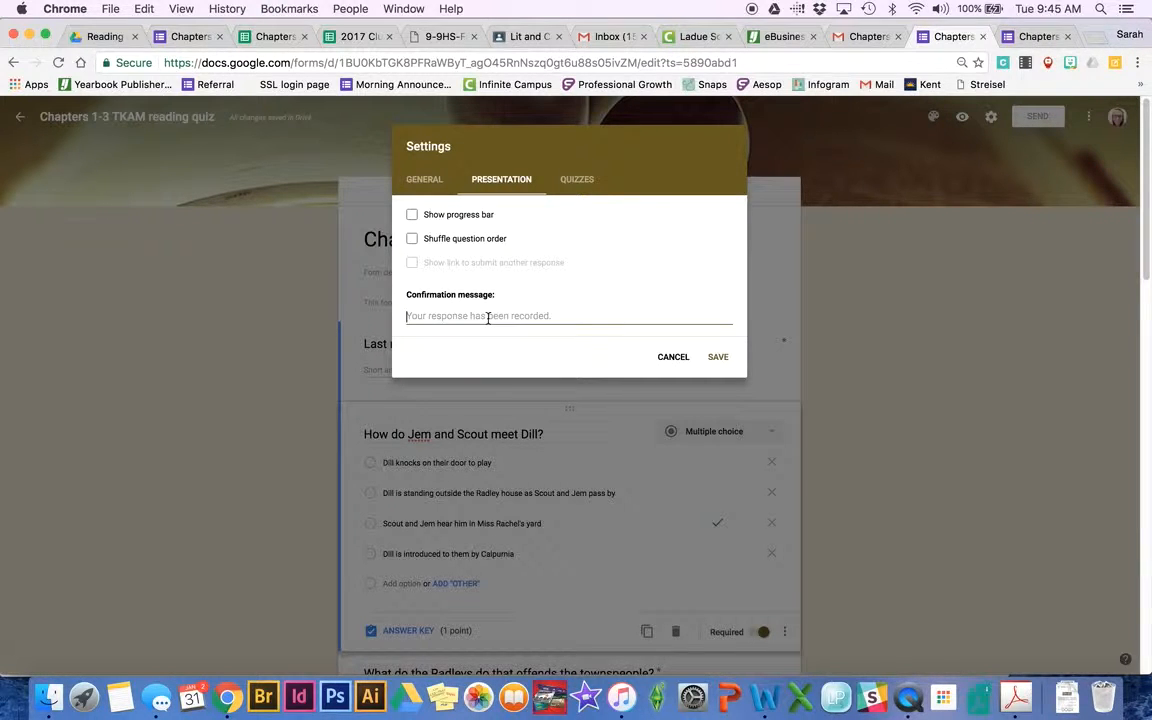
pyautogui.write('Thanks')
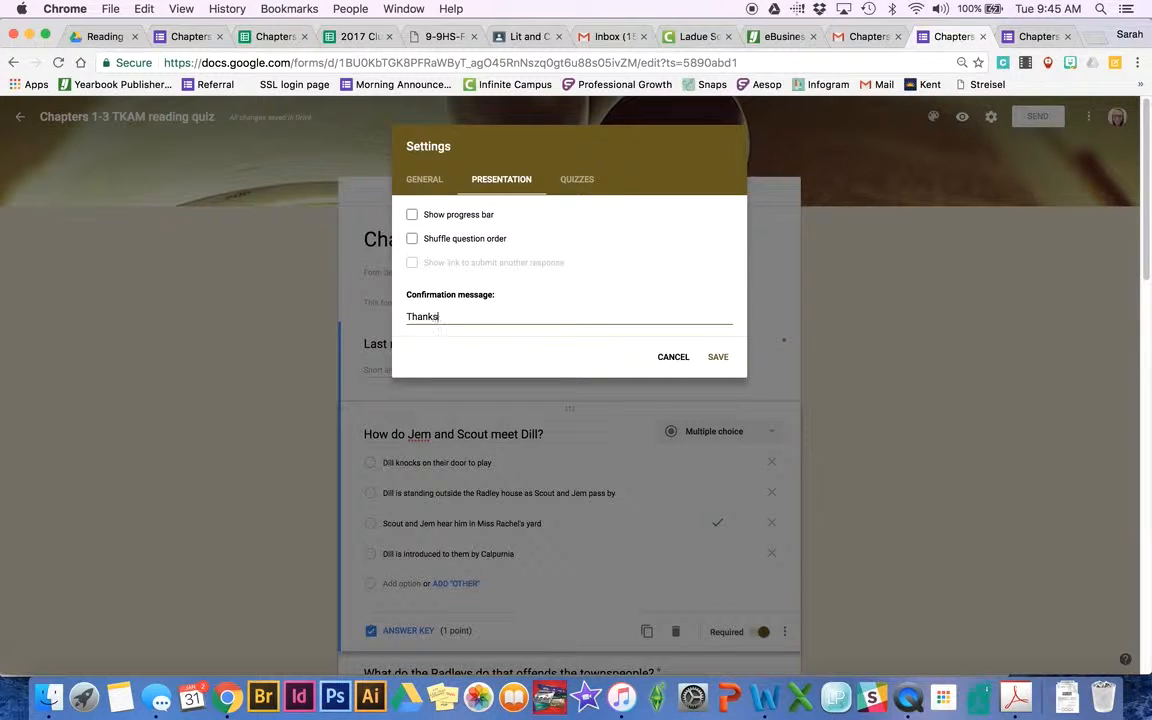
pyautogui.write('!')
pyautogui.moveTo(451, 316); pyautogui.dragTo(193, 320)
pyautogui.write('Open your books to chapter')
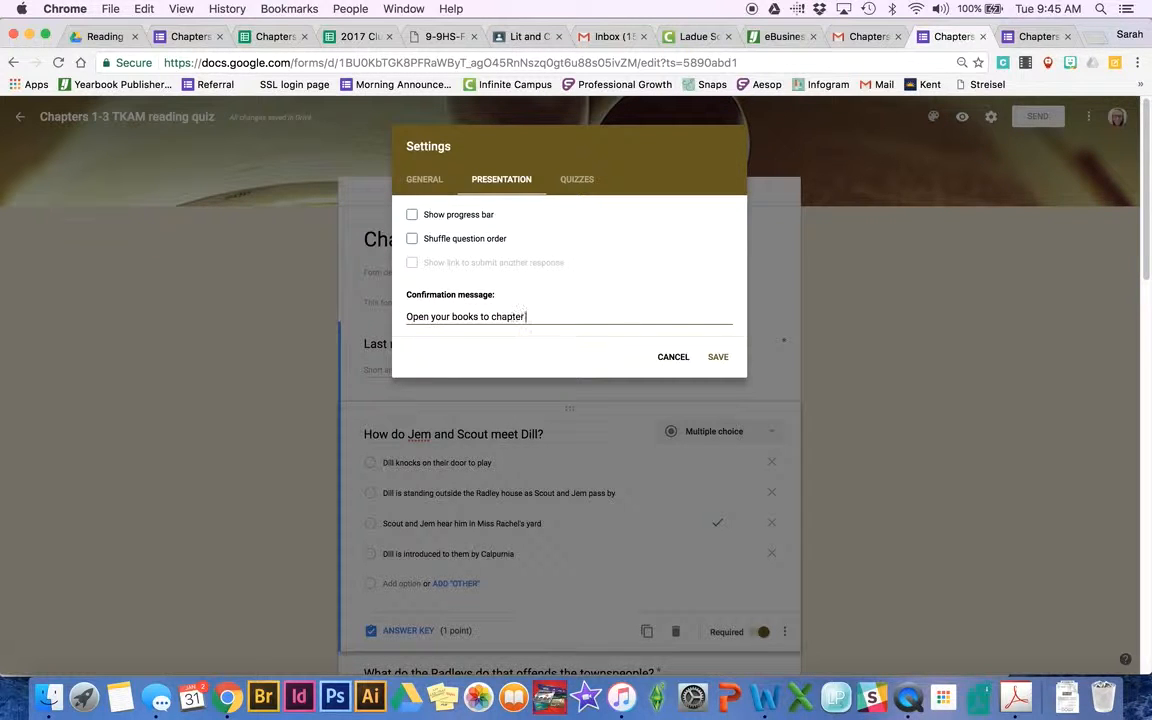
pyautogui.write('in reading.')
pyautogui.click(718, 358)
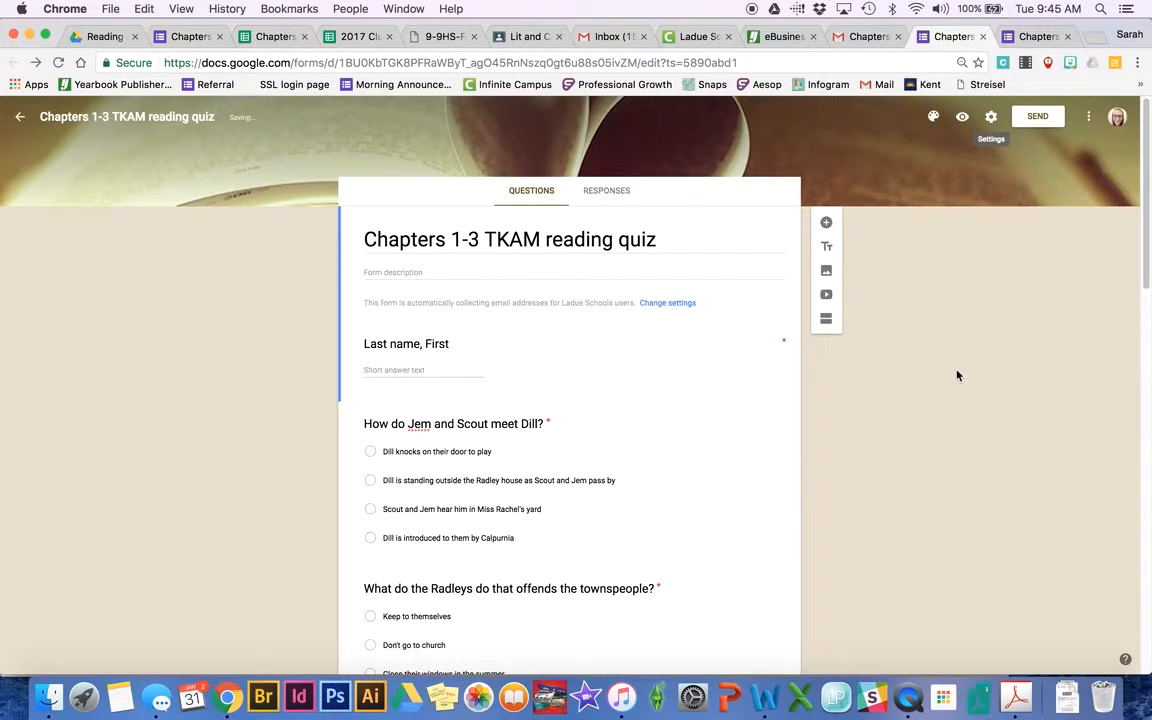
# Step: In the answer key for "How do Jem and Scout meet Dill?", clear and re-mark "Scout and Jem hear him in Miss Rachel's yard" as correct
pyautogui.scroll(-2, 602, 259)
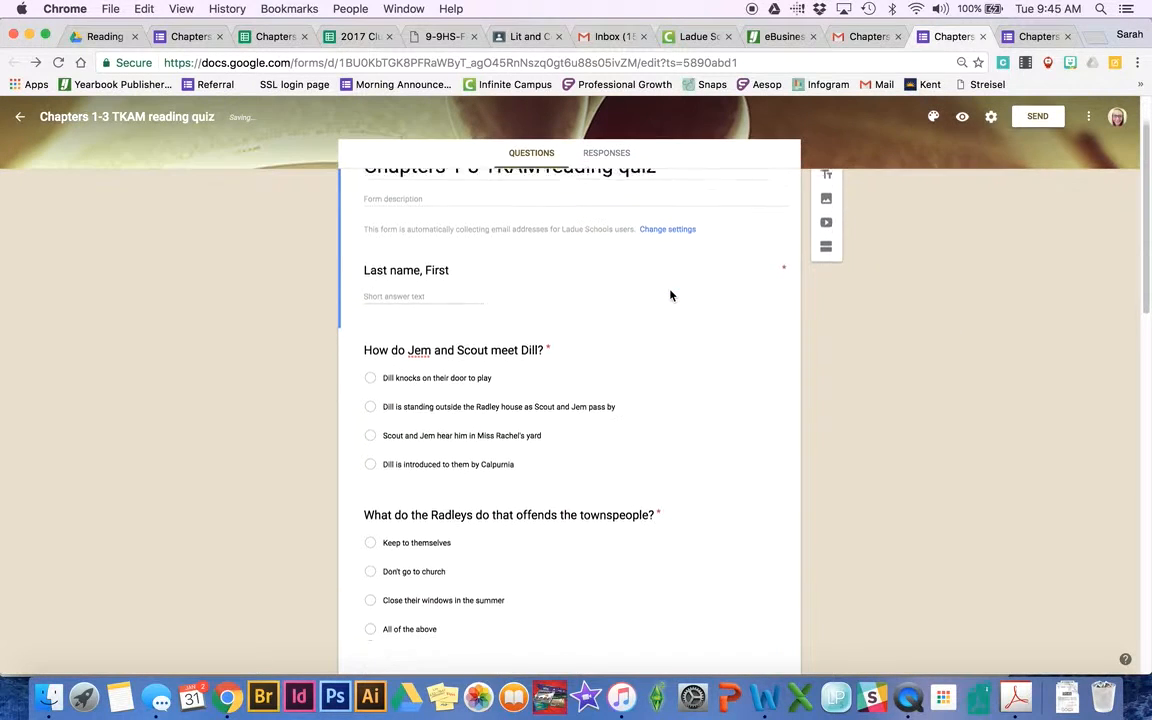
pyautogui.click(419, 265)
pyautogui.click(453, 437)
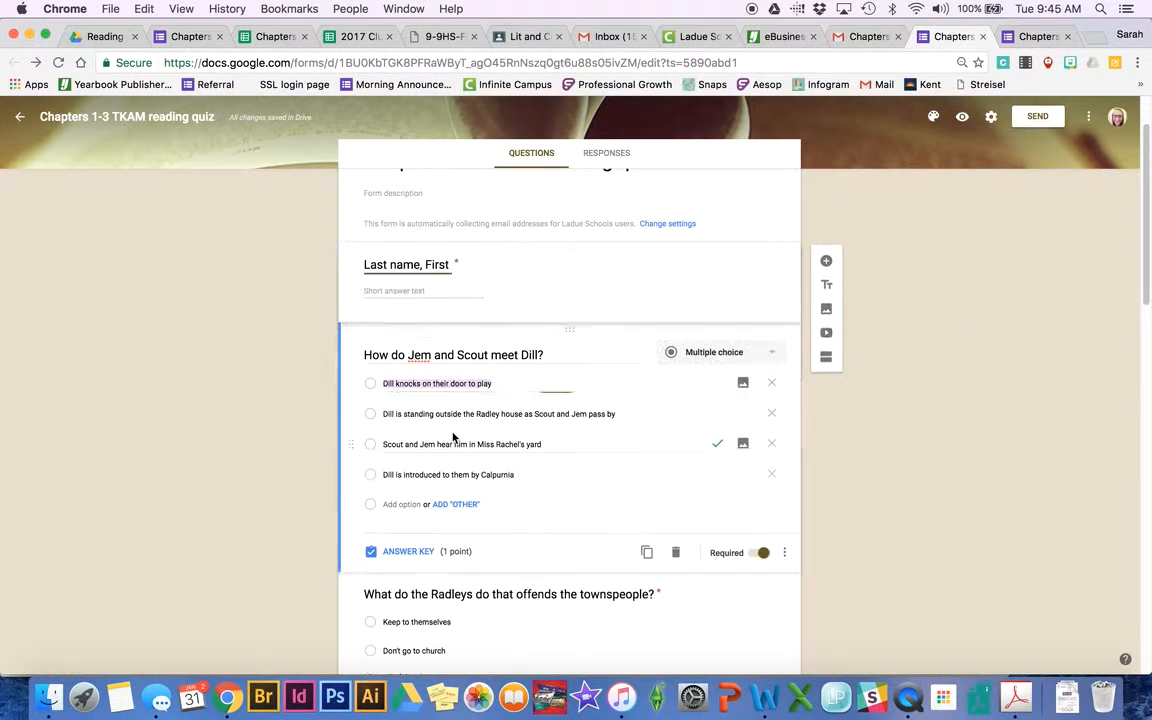
pyautogui.scroll(-1, 597, 451)
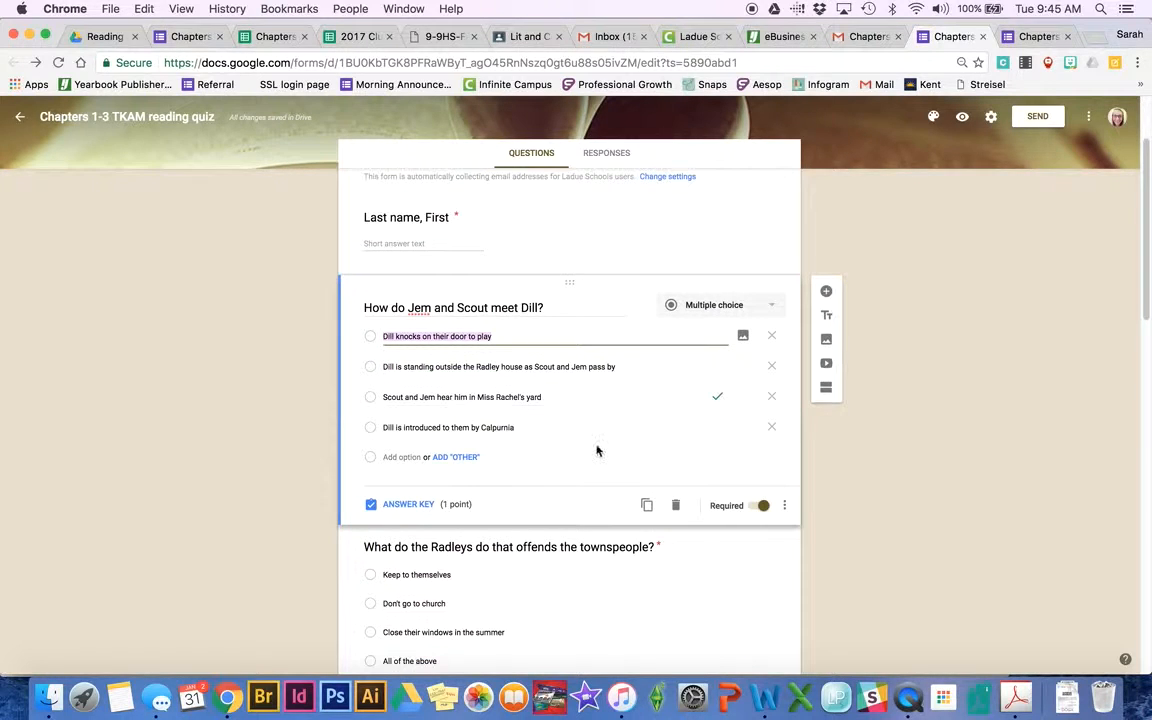
pyautogui.click(407, 506)
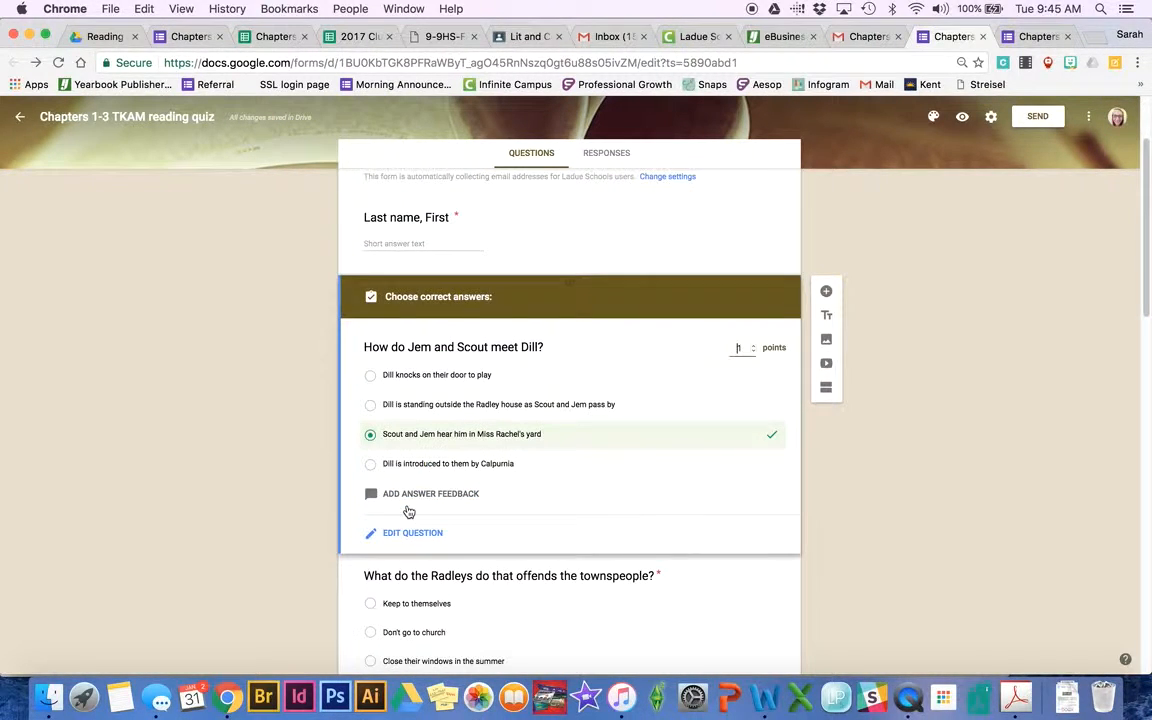
pyautogui.click(370, 435)
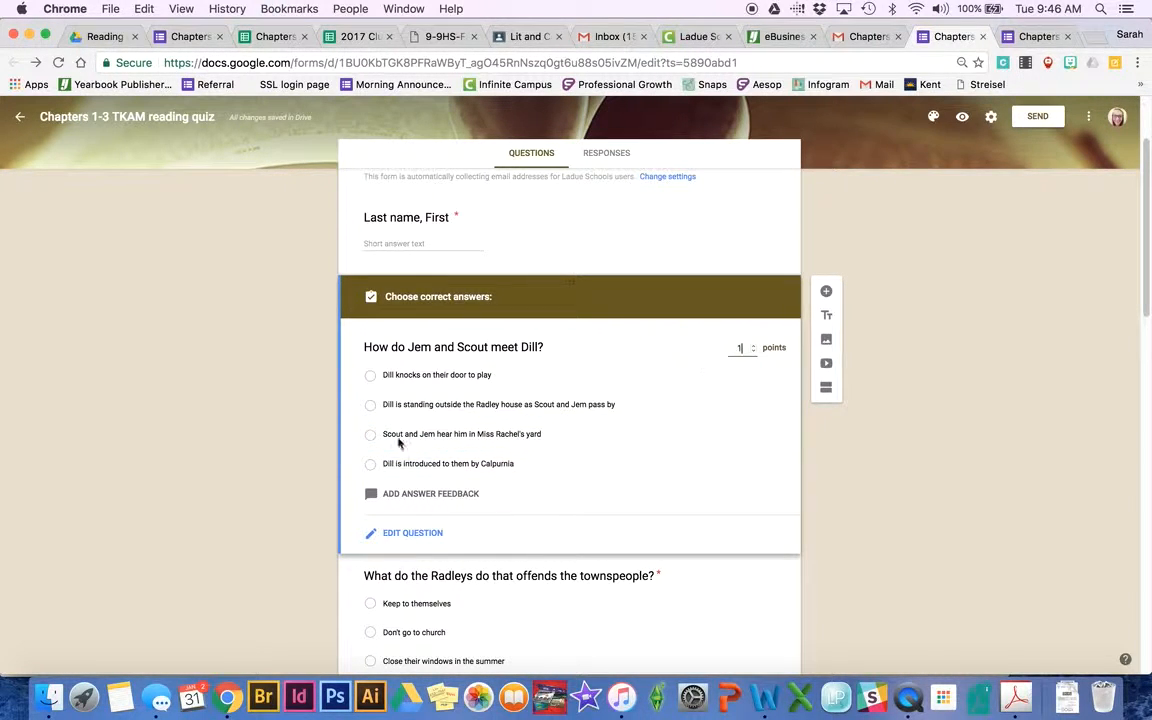
pyautogui.click(370, 435)
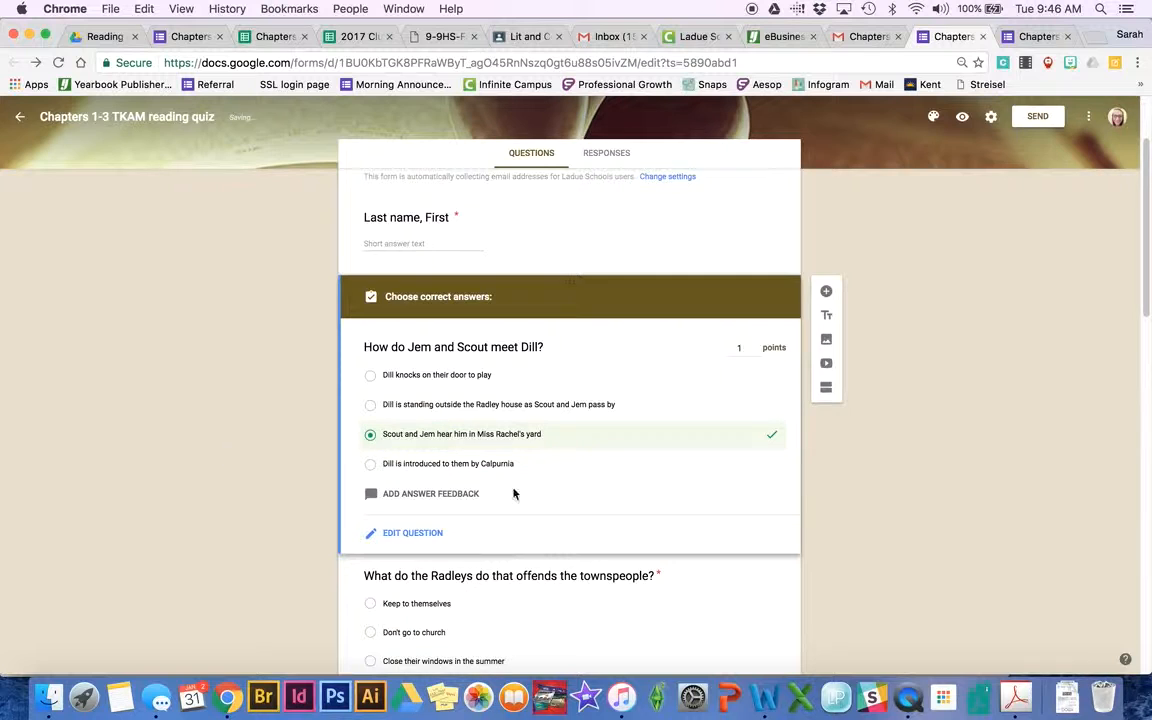
# Step: Review the answer key for "What do the Radleys do that offends the townspeople?" and look over the remaining questions
pyautogui.scroll(-3, 514, 488)
pyautogui.click(443, 381)
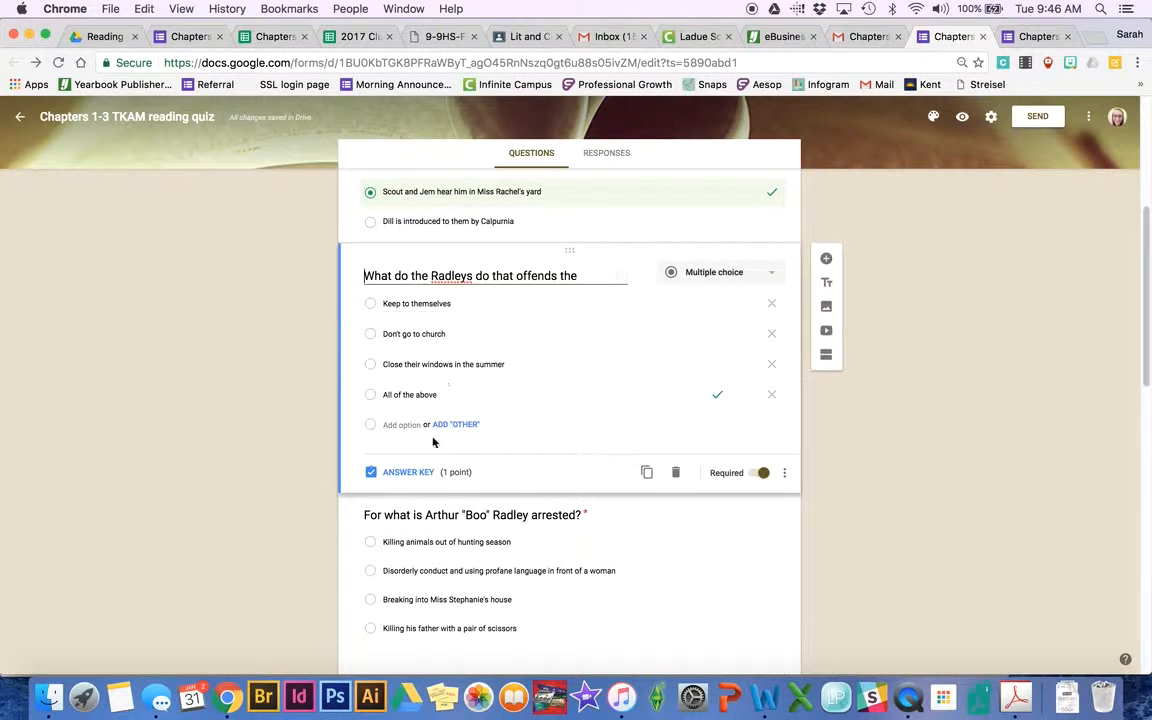
pyautogui.click(405, 477)
pyautogui.click(224, 376)
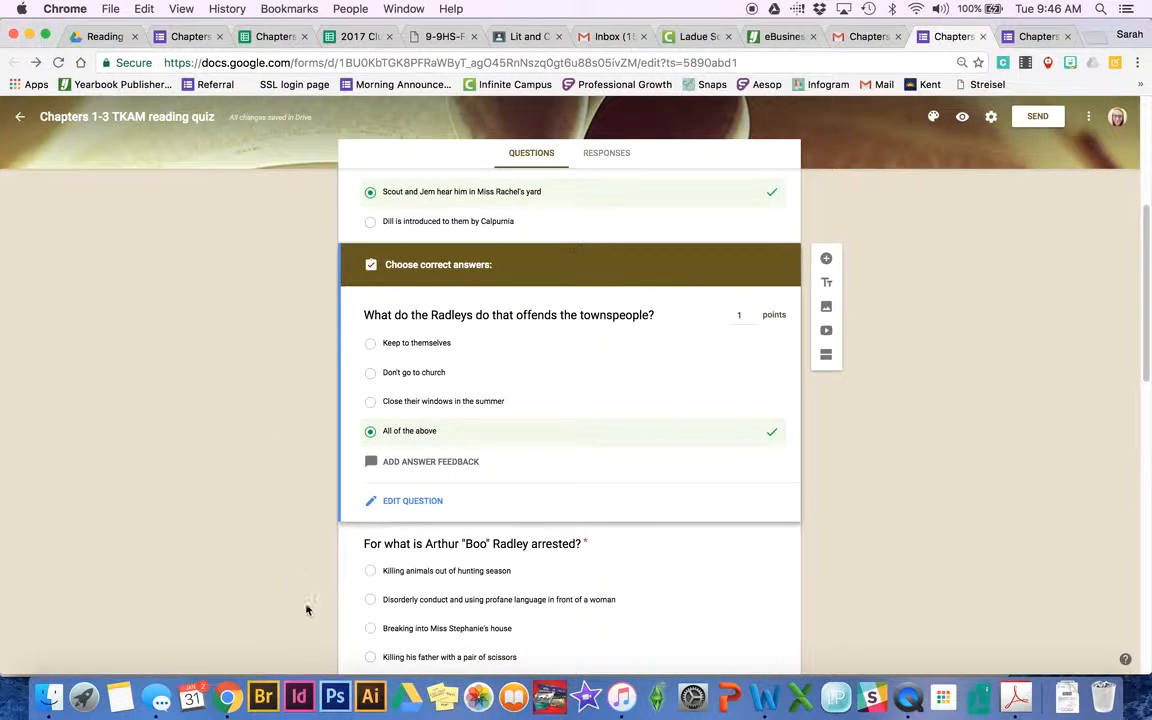
pyautogui.scroll(-9, 174, 500)
pyautogui.scroll(13, 174, 500)
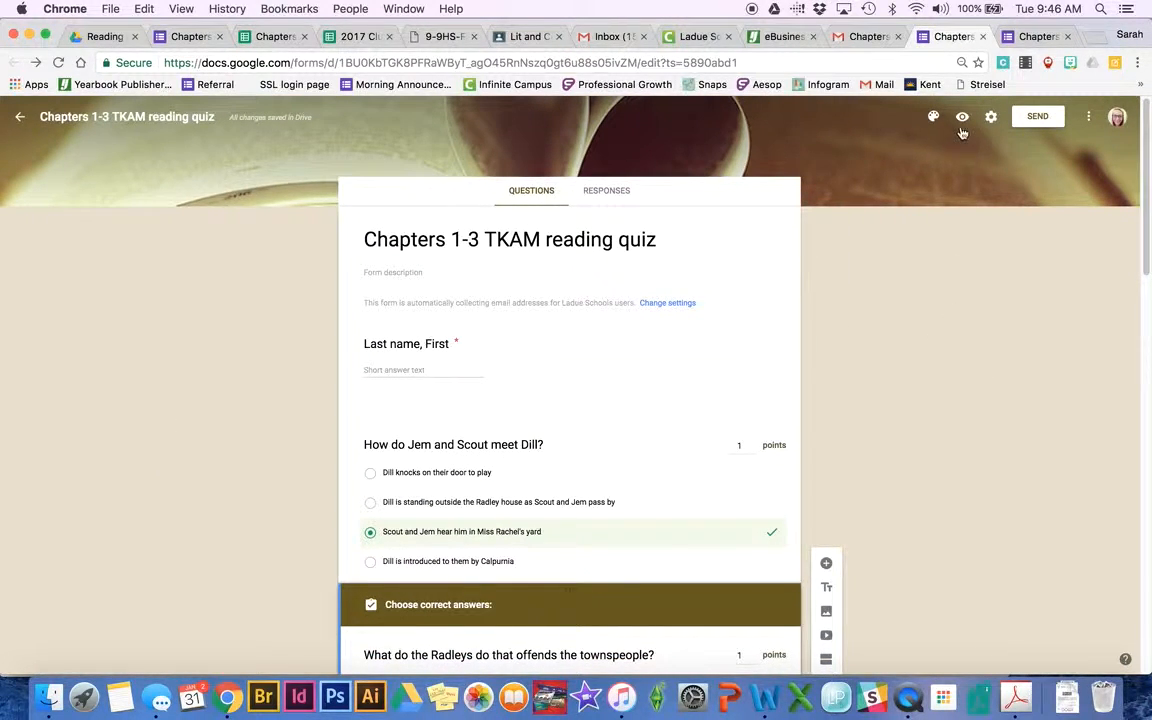
pyautogui.click(962, 116)
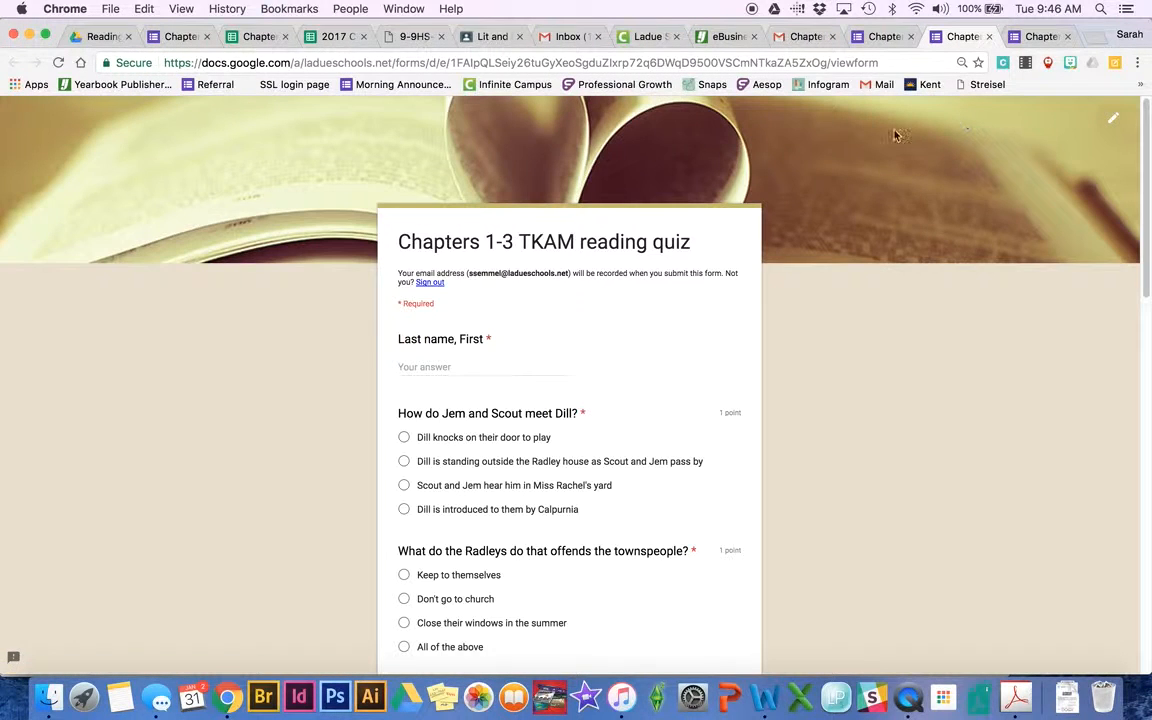
pyautogui.click(425, 364)
pyautogui.write('Semmel')
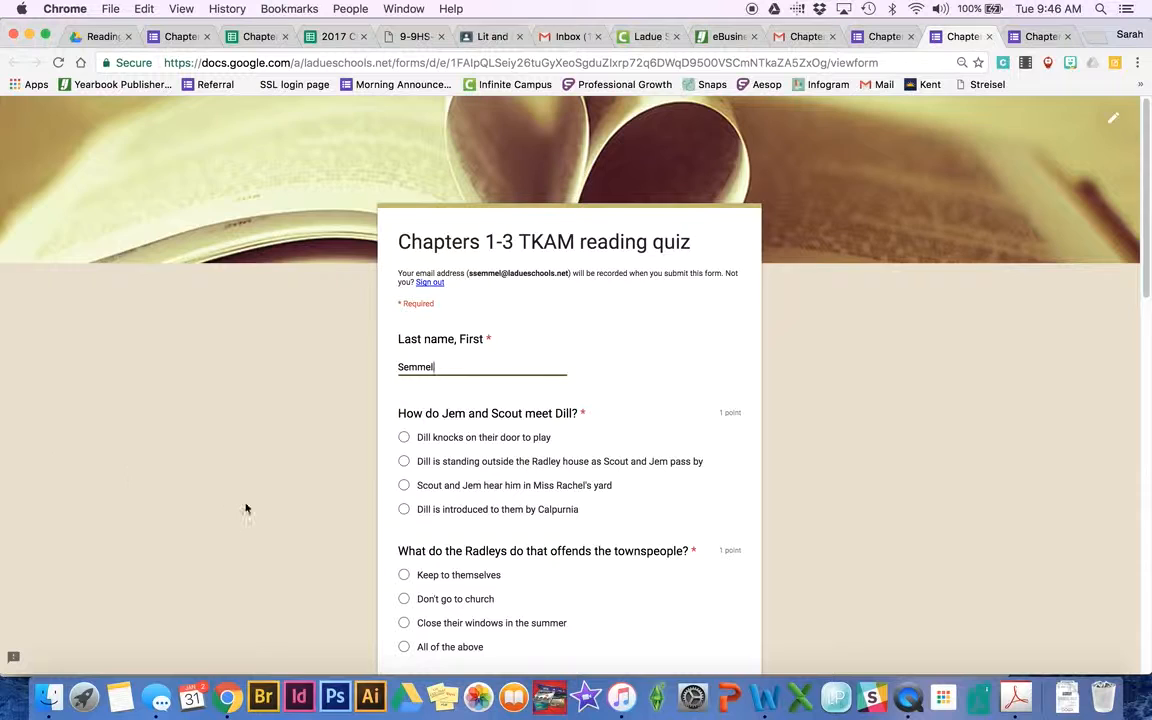
pyautogui.scroll(-2, 302, 290)
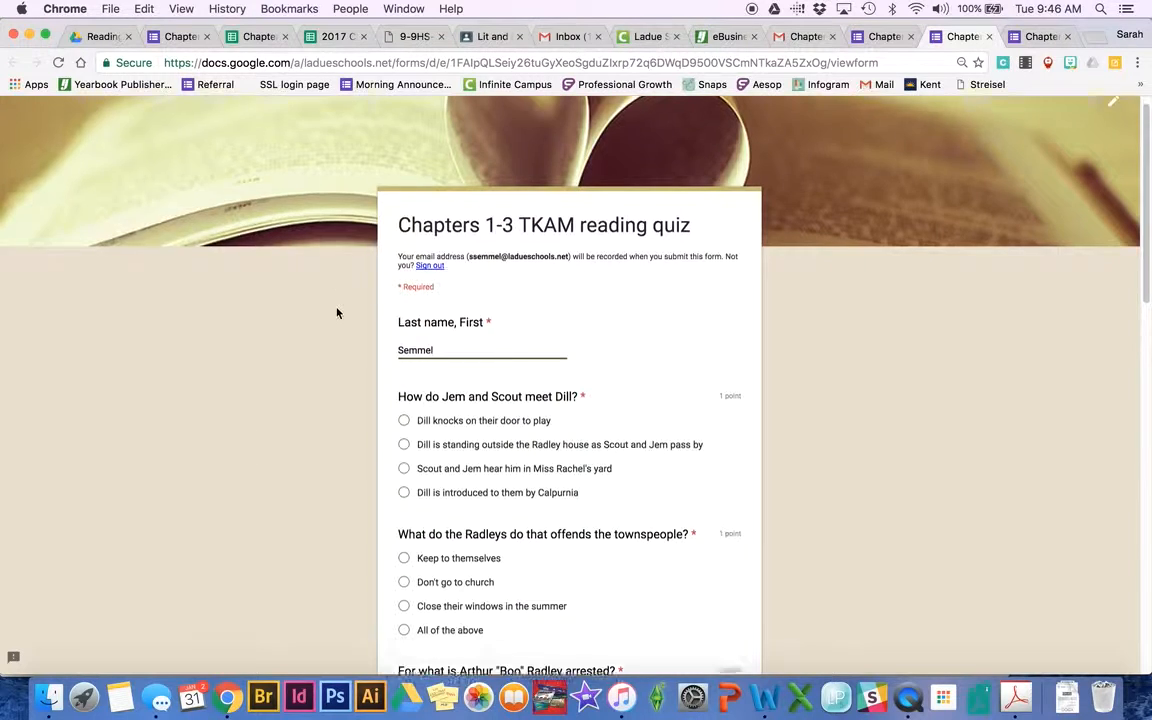
pyautogui.click(1045, 40)
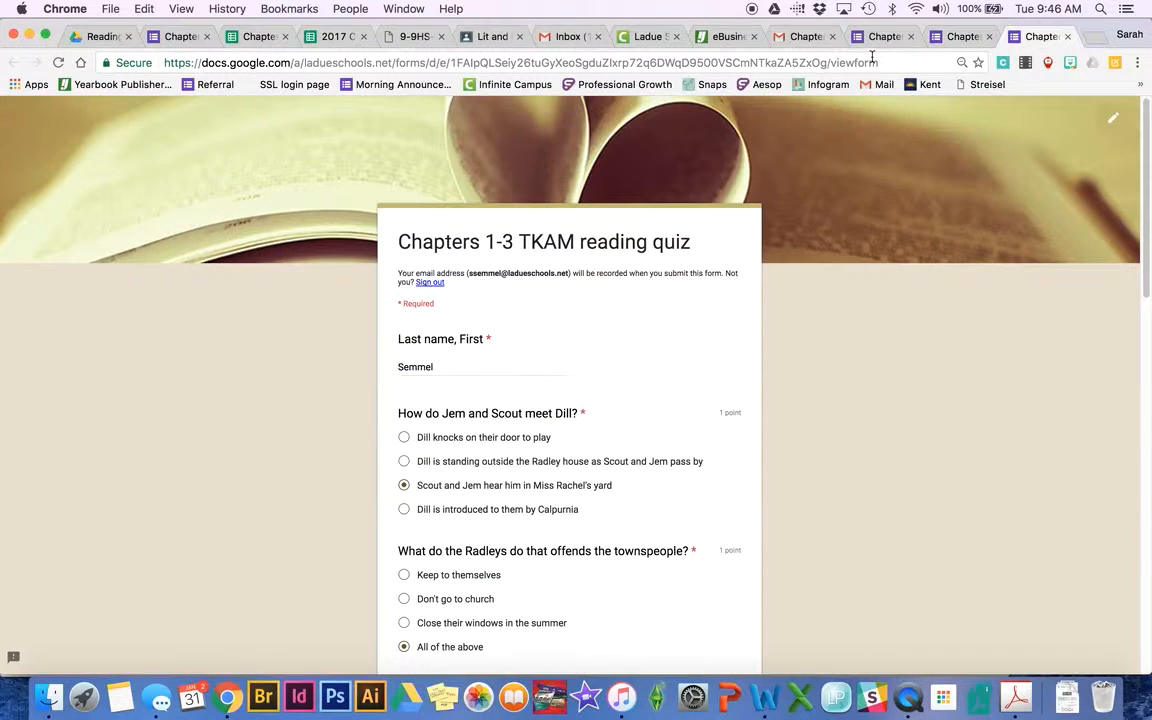
pyautogui.click(991, 38)
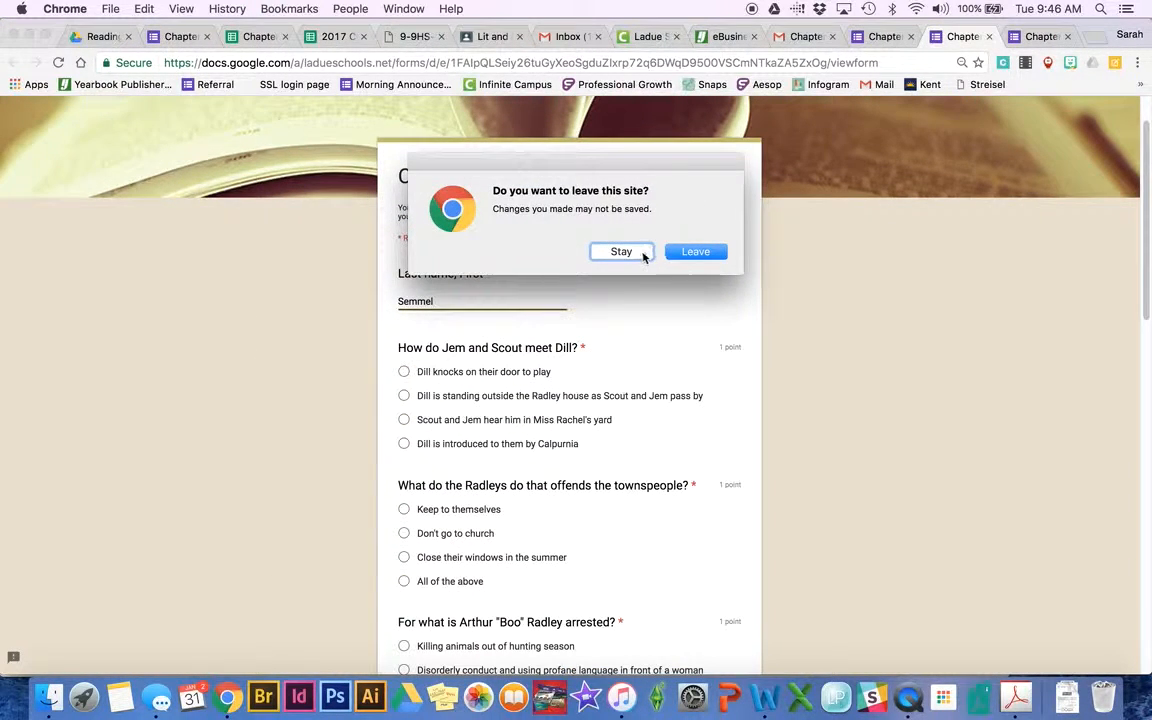
pyautogui.click(680, 251)
# Step: Submit the already filled-in response to the Chapters 1-3 TKAM reading quiz
pyautogui.scroll(-10, 549, 319)
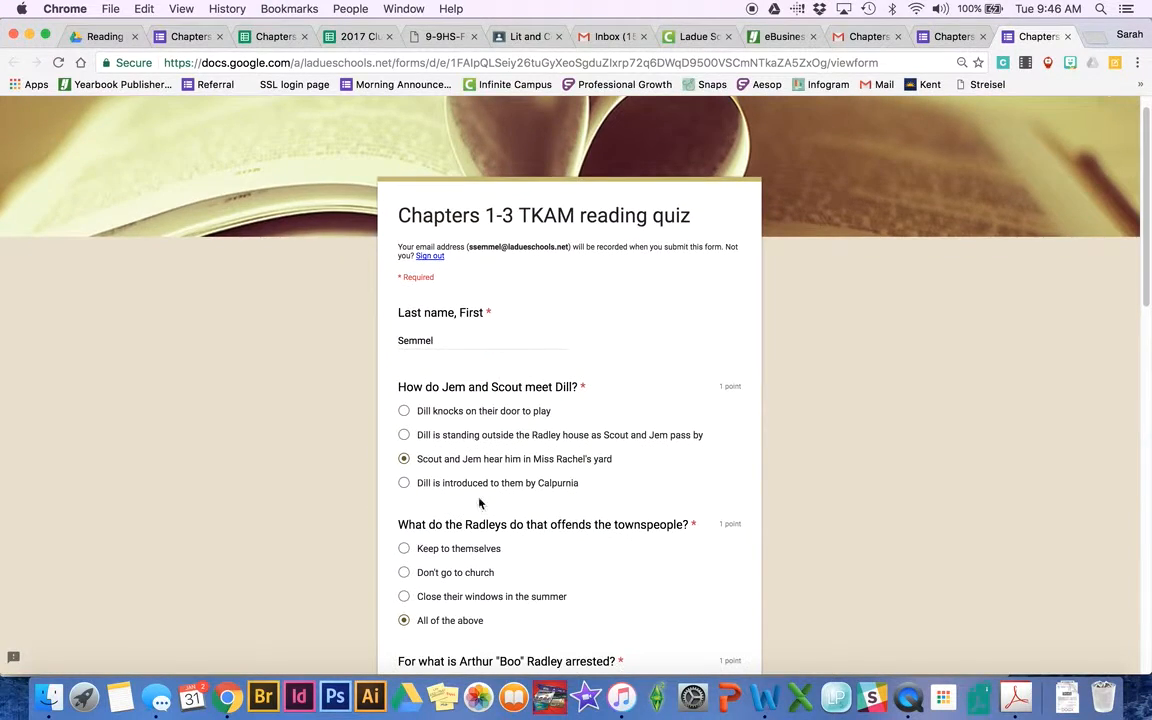
pyautogui.scroll(-5, 478, 516)
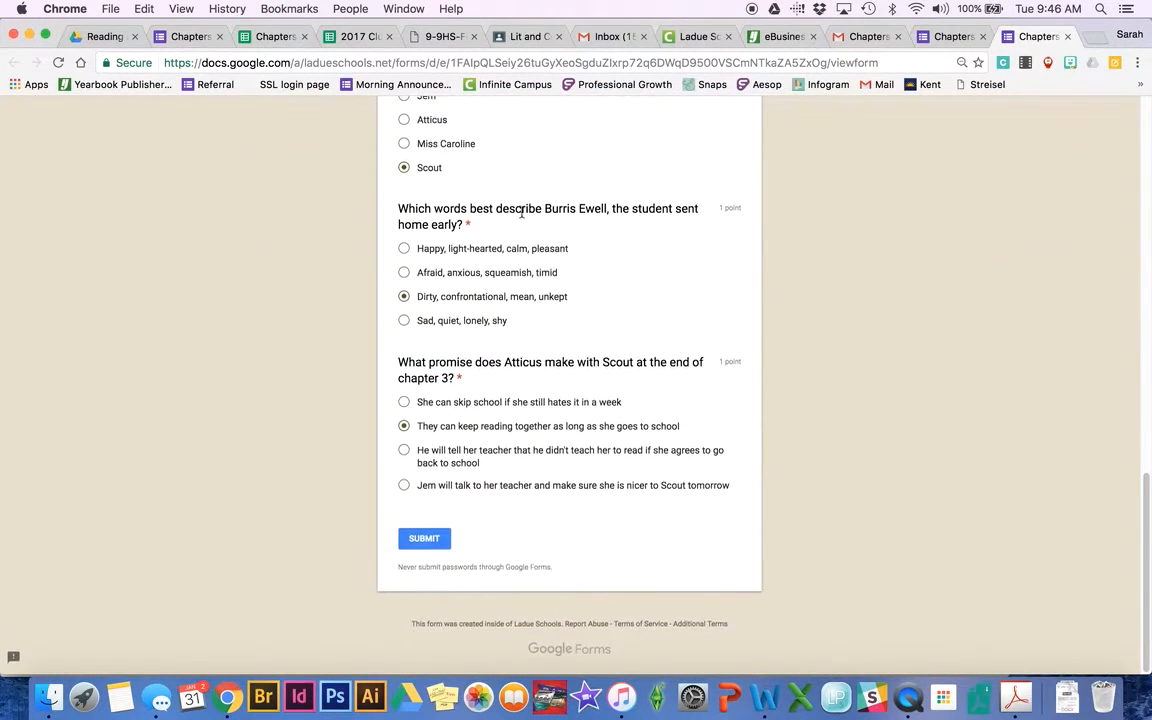
pyautogui.click(439, 541)
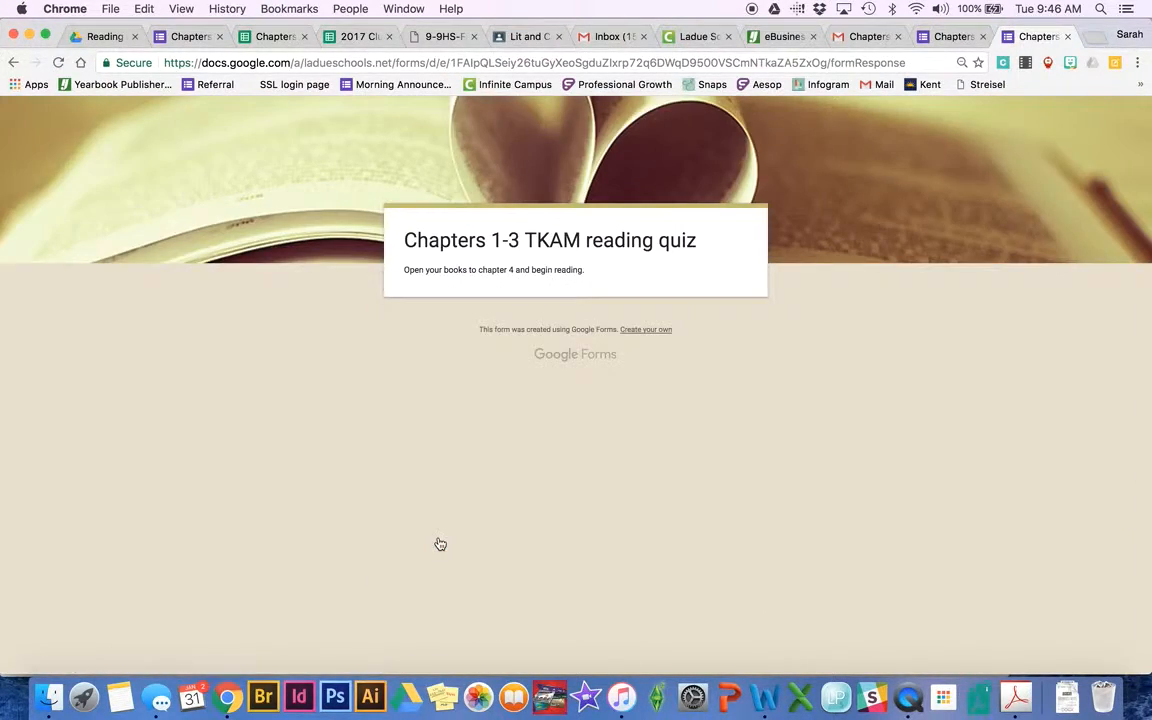
# Step: Return to the quiz form and examine the response summary, including score insights, the score list and the per-question charts
pyautogui.click(948, 36)
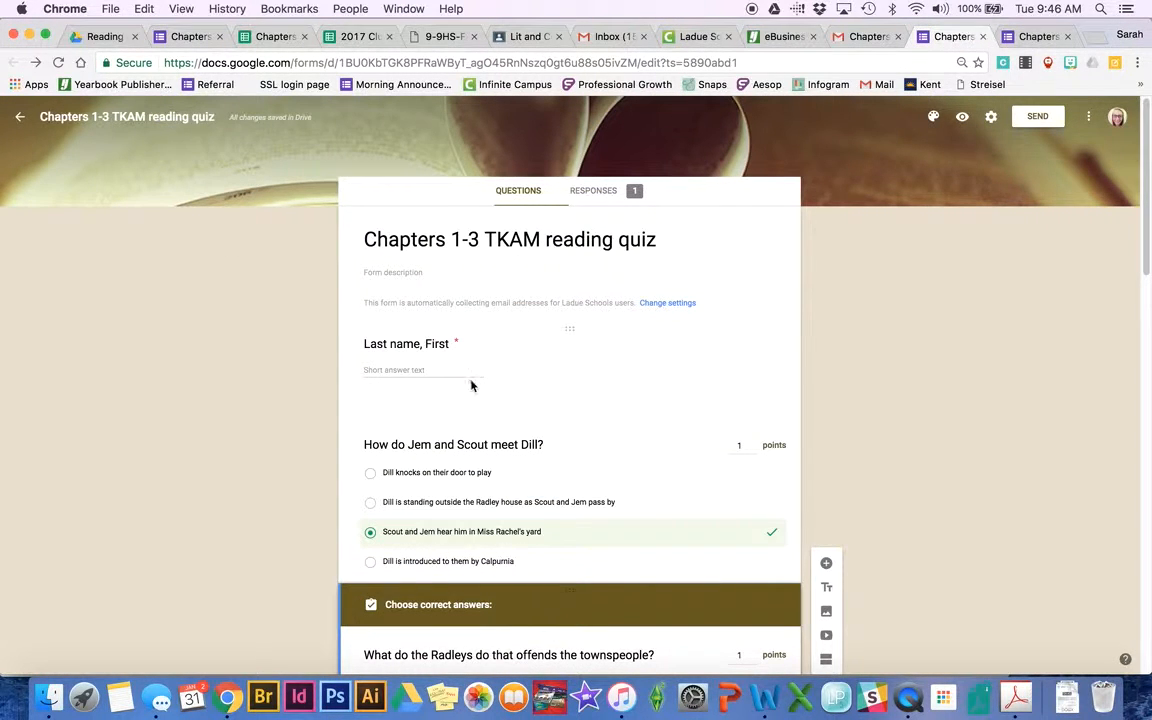
pyautogui.click(628, 193)
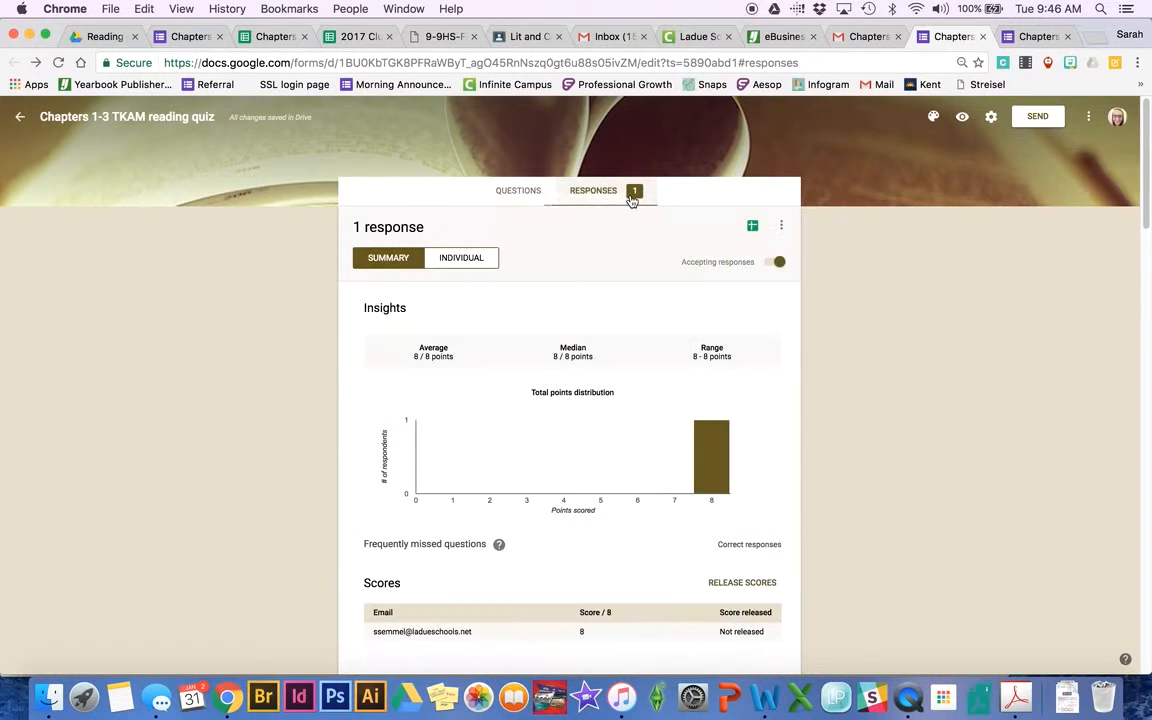
pyautogui.scroll(-1, 176, 405)
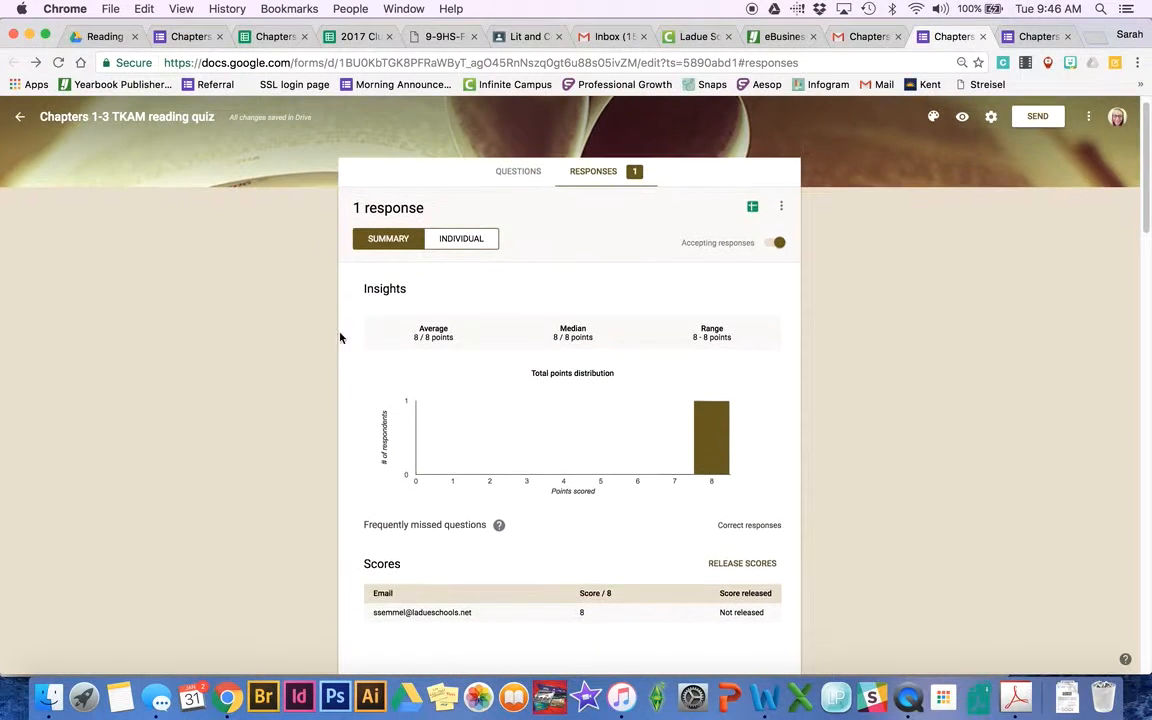
pyautogui.scroll(-2, 655, 442)
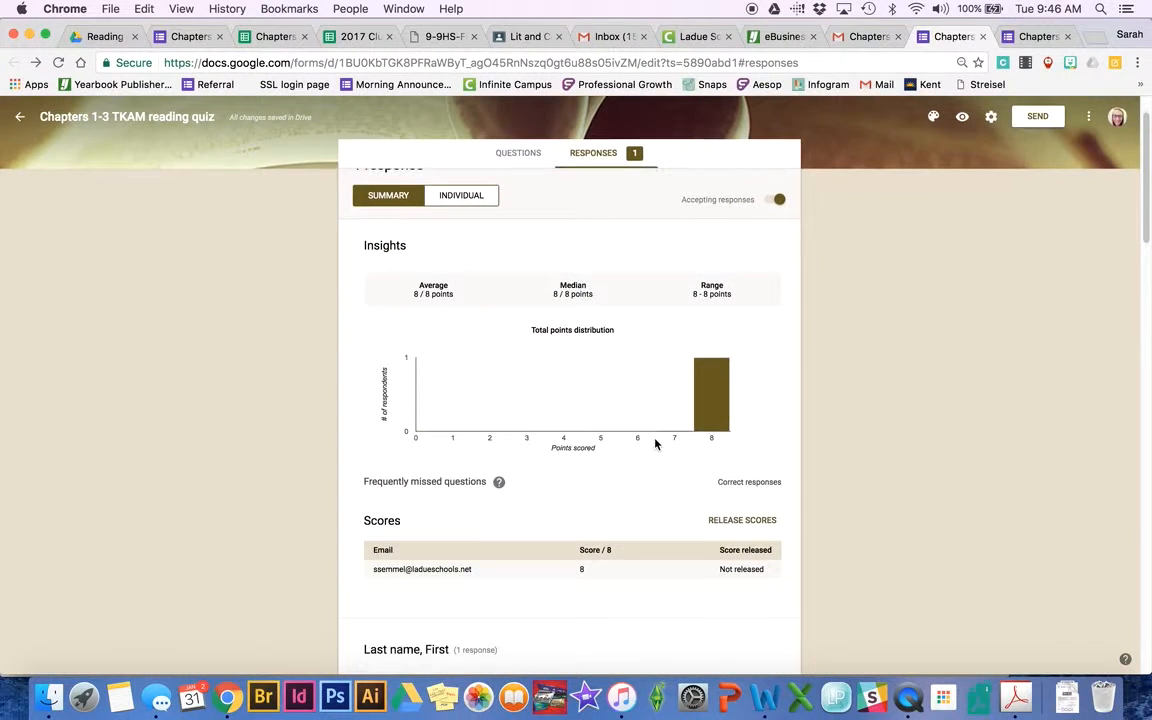
pyautogui.moveTo(688, 418)
pyautogui.scroll(-15, 630, 373)
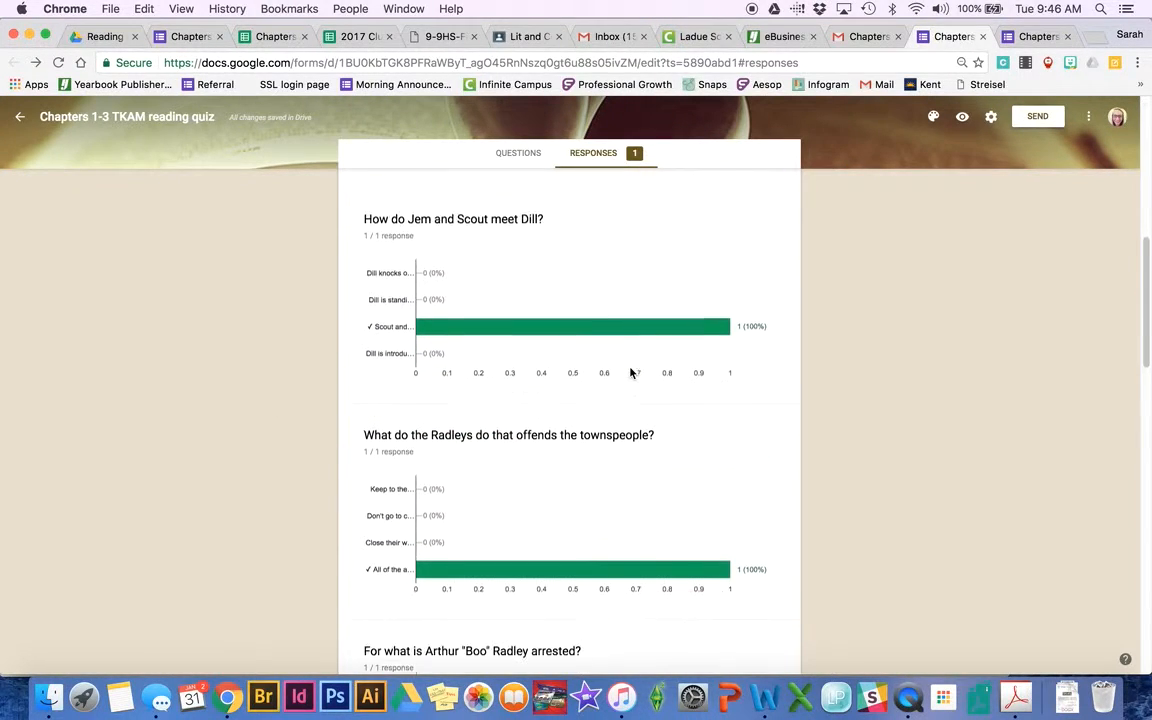
pyautogui.scroll(15, 630, 373)
pyautogui.scroll(-5, 630, 373)
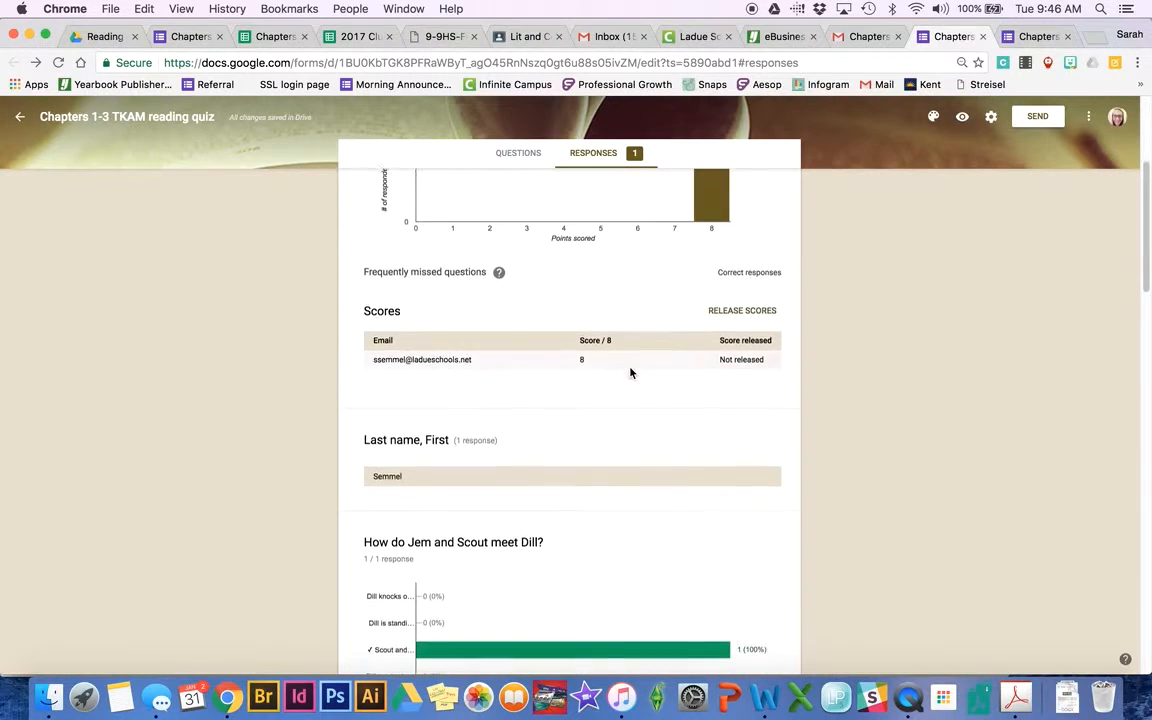
pyautogui.scroll(-20, 620, 581)
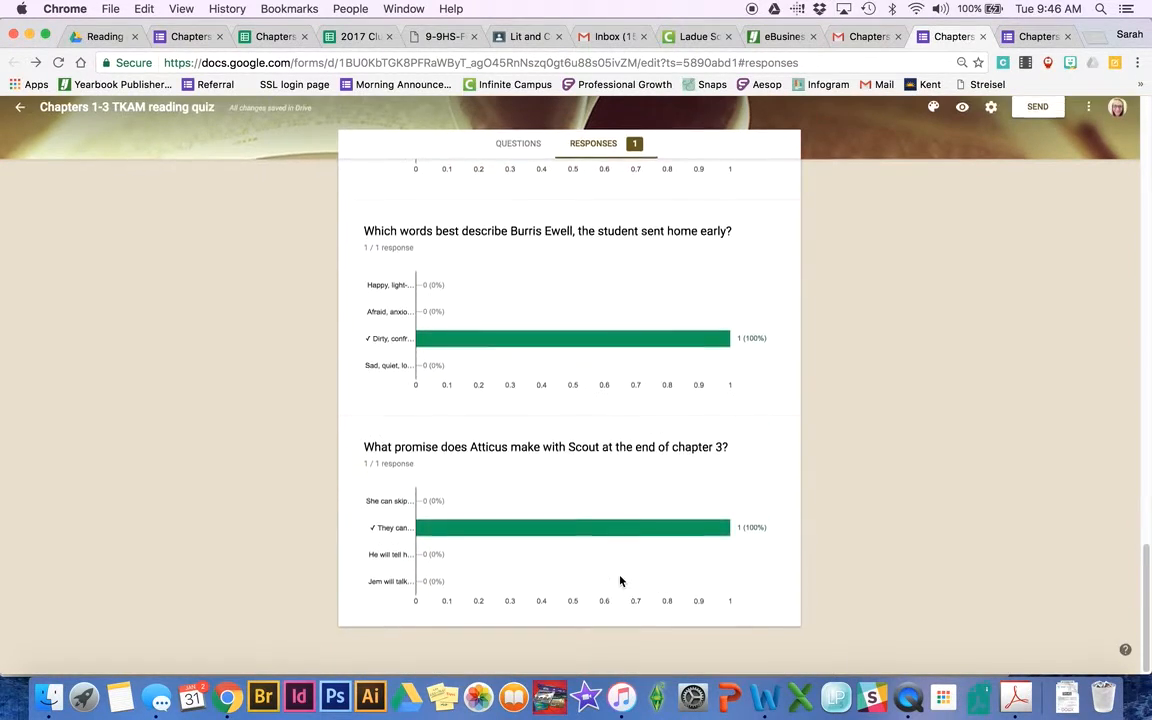
pyautogui.scroll(20, 620, 581)
pyautogui.scroll(3, 620, 581)
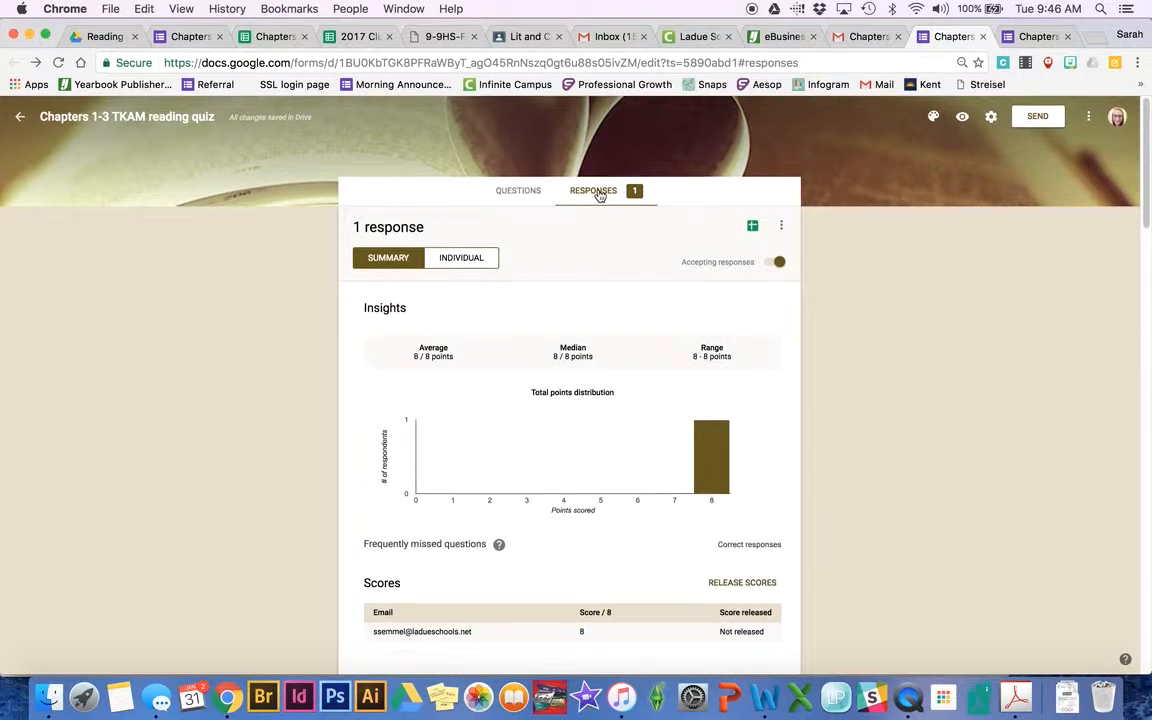
# Step: View the individual response and examine its total score and the graded answers
pyautogui.click(463, 258)
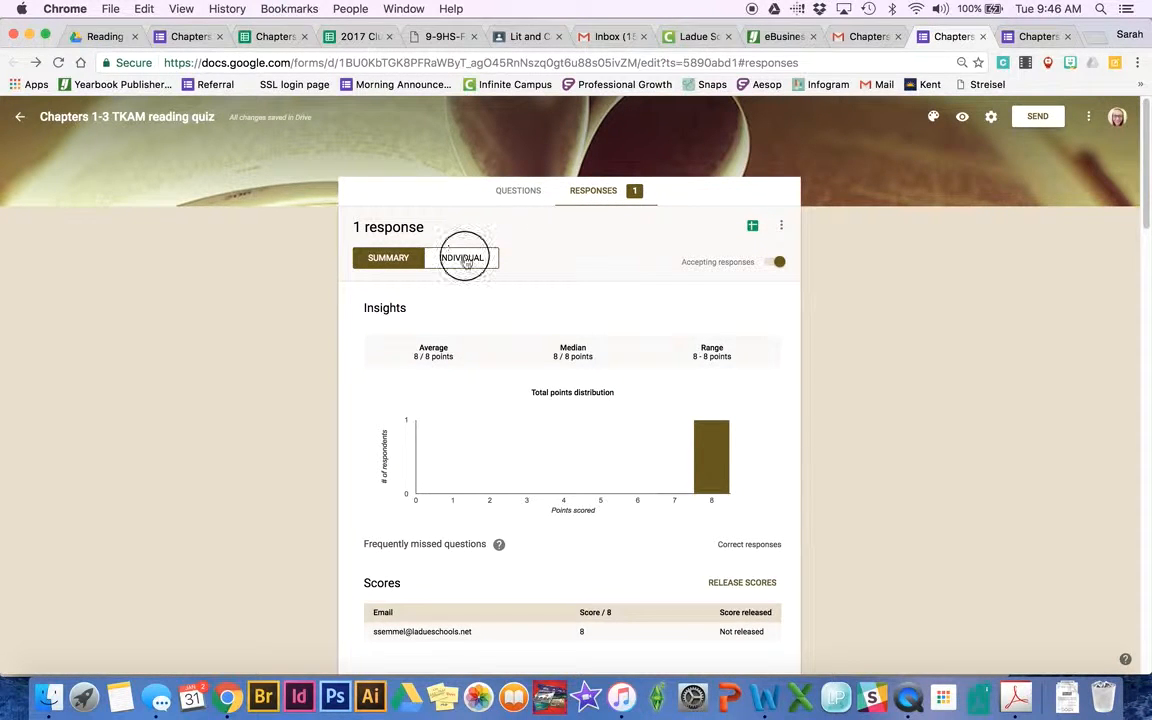
pyautogui.scroll(-2, 397, 432)
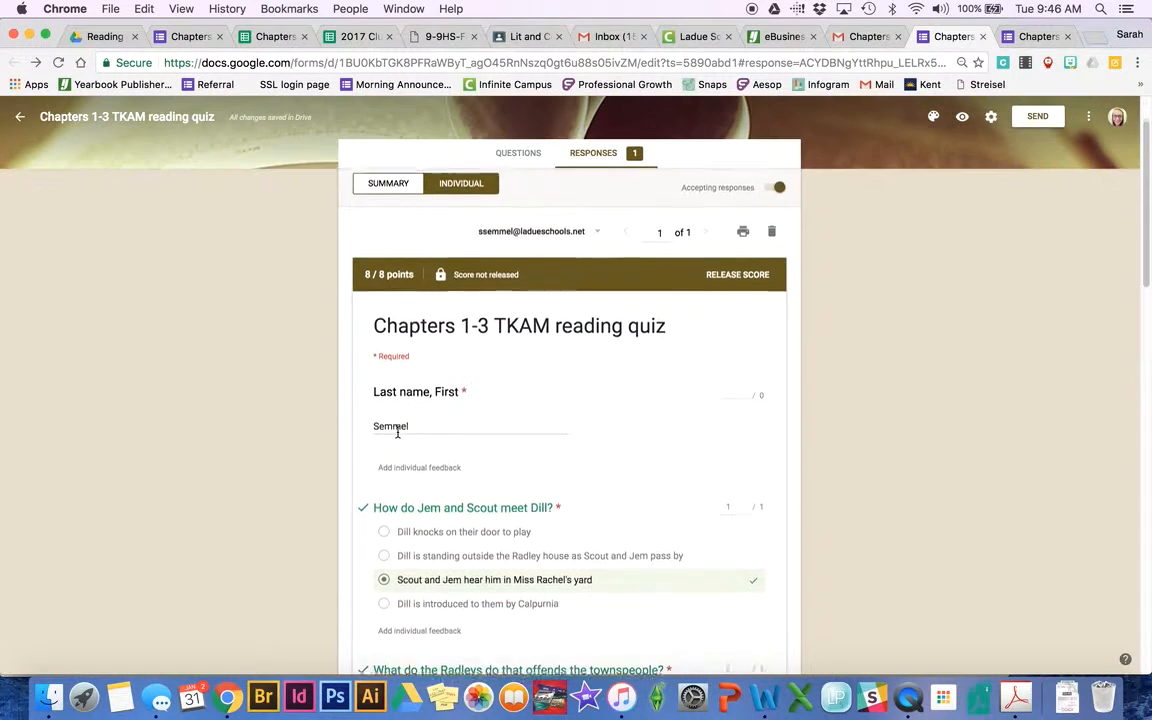
pyautogui.scroll(2, 450, 278)
pyautogui.scroll(1, 450, 278)
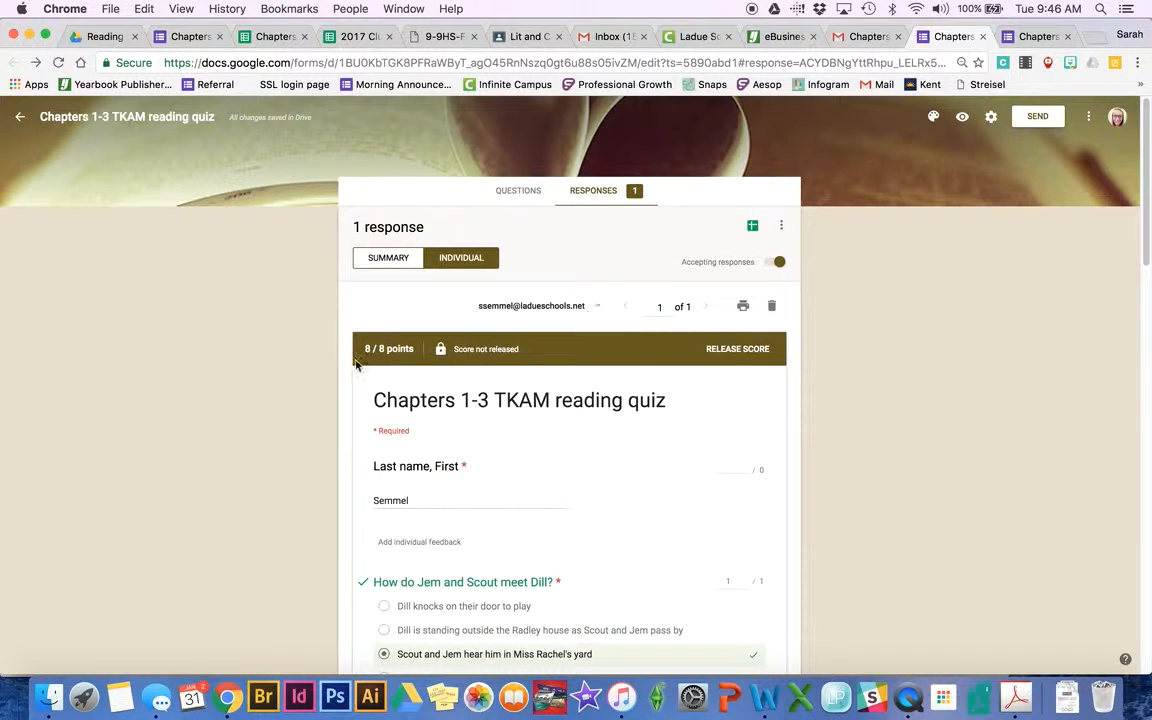
pyautogui.moveTo(361, 351); pyautogui.dragTo(444, 353)
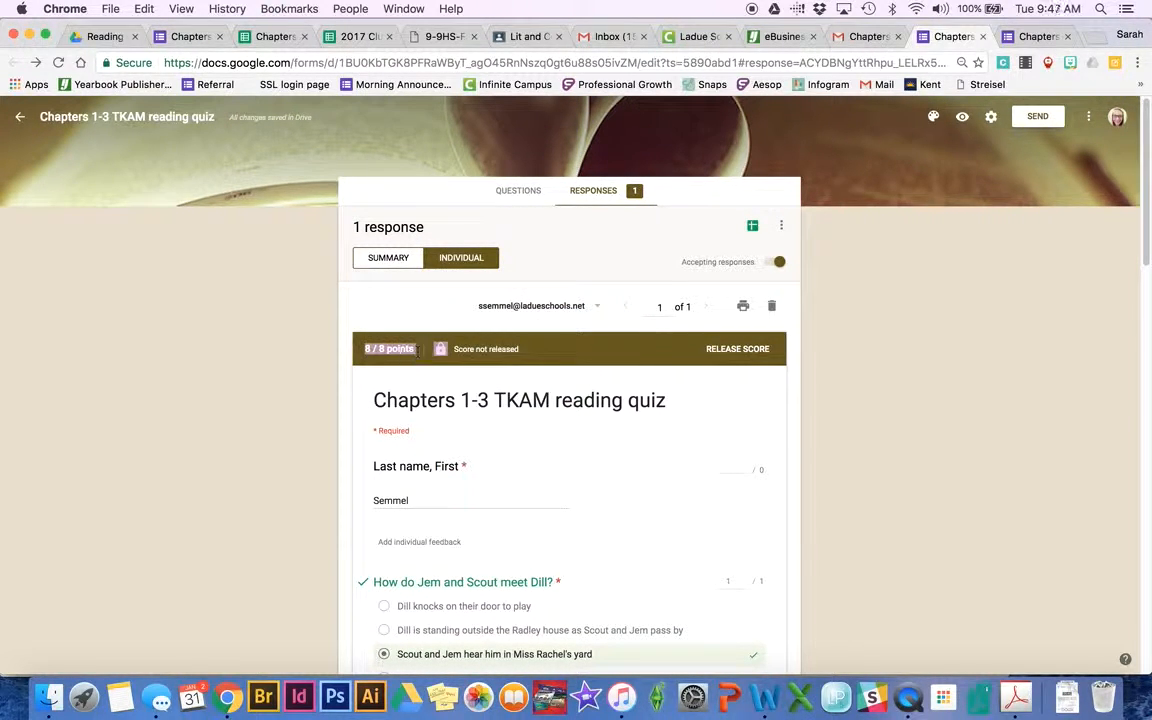
pyautogui.click(444, 354)
pyautogui.scroll(-2, 575, 443)
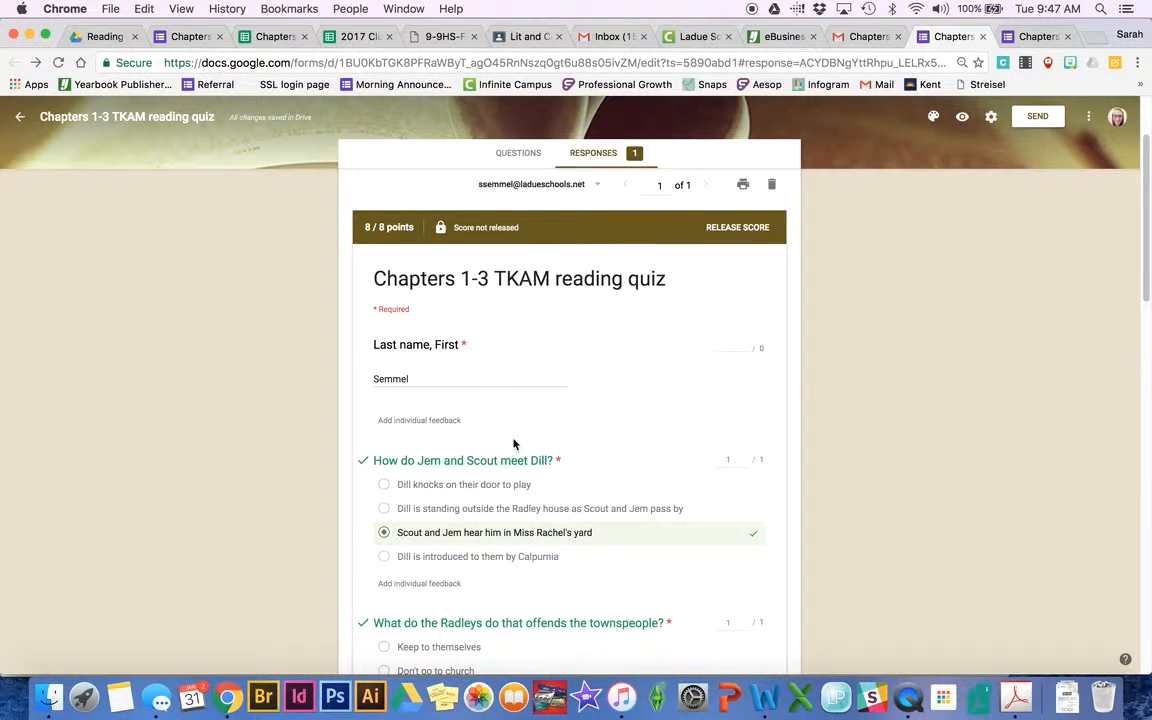
# Step: Open the linked quiz responses in Google Sheets and narrow the Score column
pyautogui.scroll(1, 514, 444)
pyautogui.scroll(3, 514, 444)
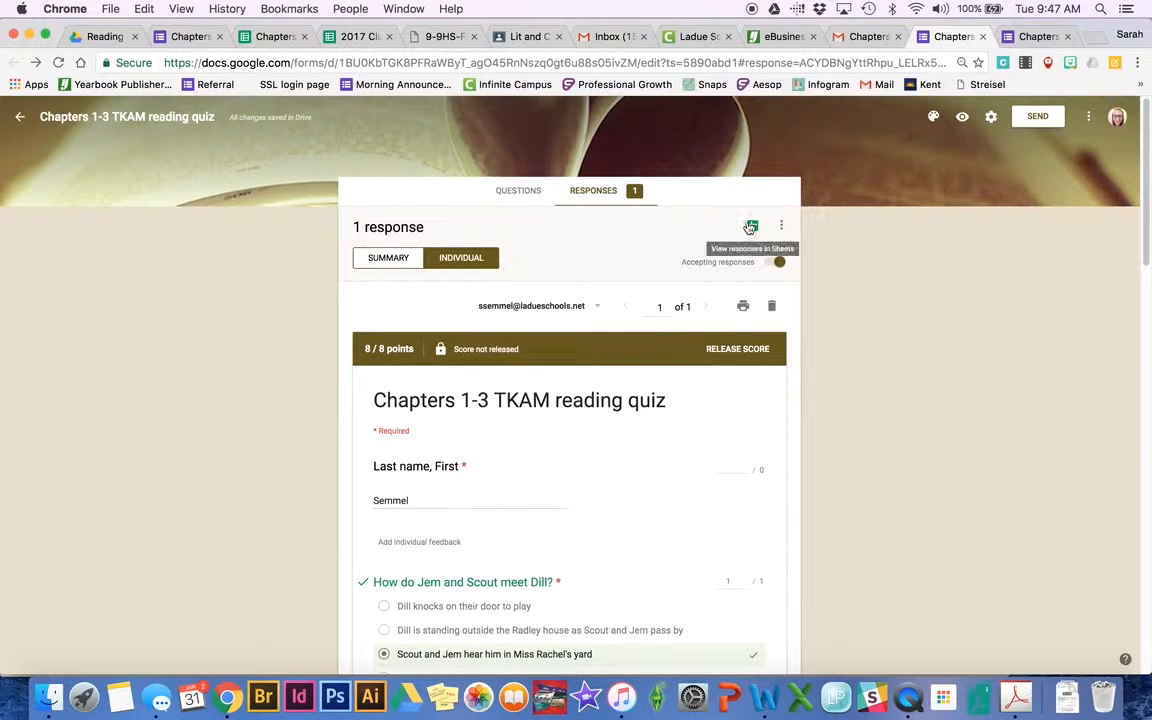
pyautogui.click(750, 226)
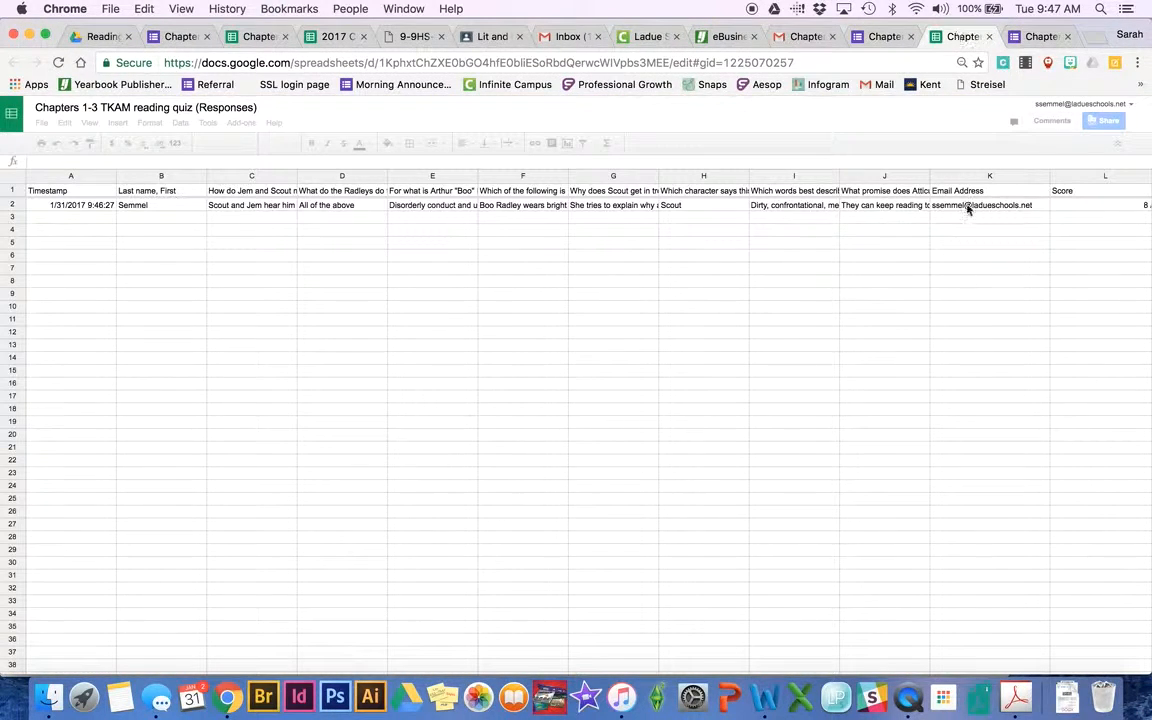
pyautogui.hscroll(1, 1110, 216)
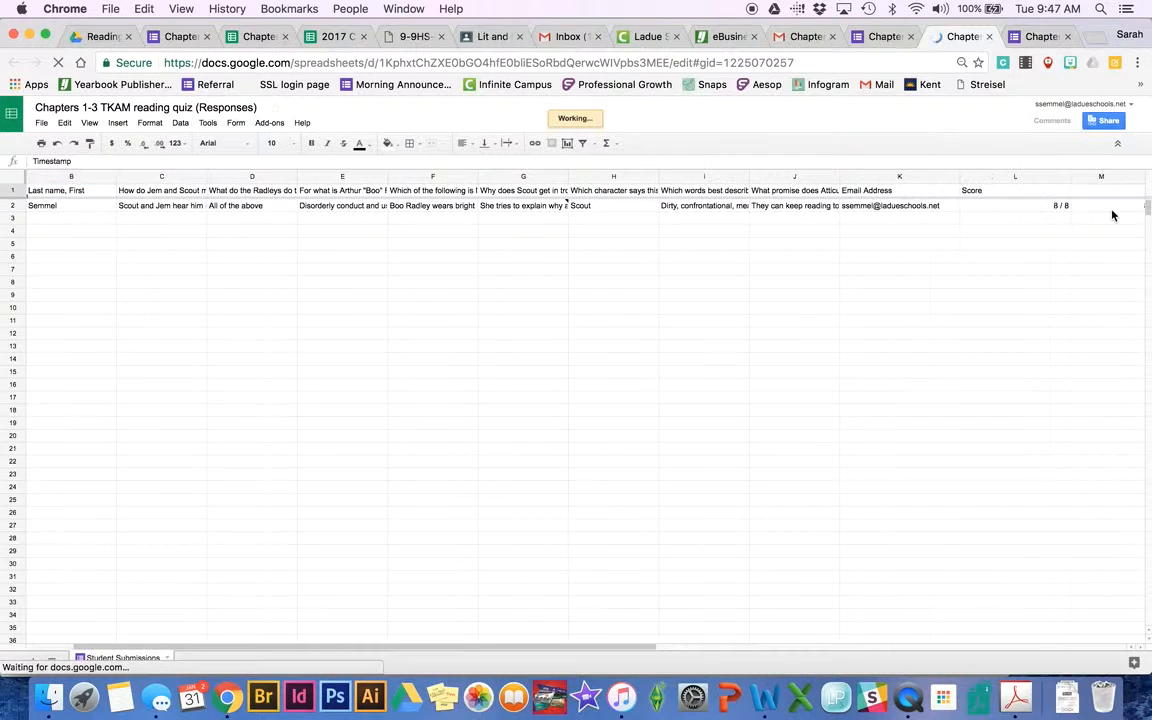
pyautogui.rightClick(1071, 178)
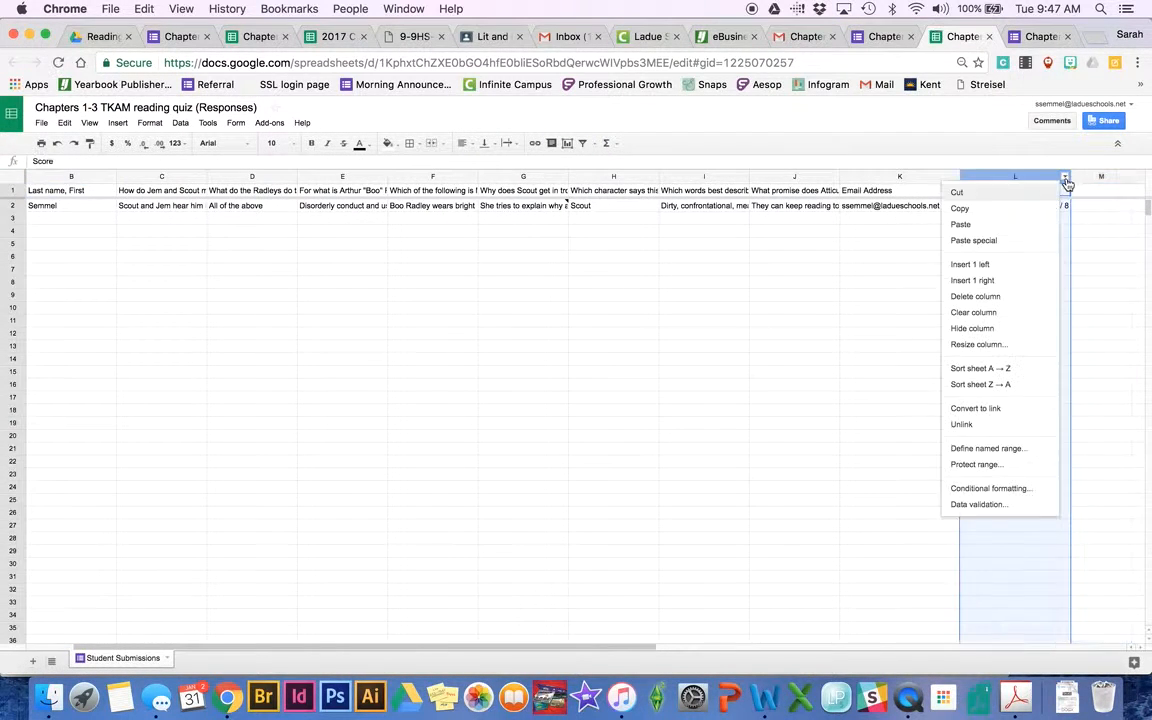
pyautogui.click(1053, 312)
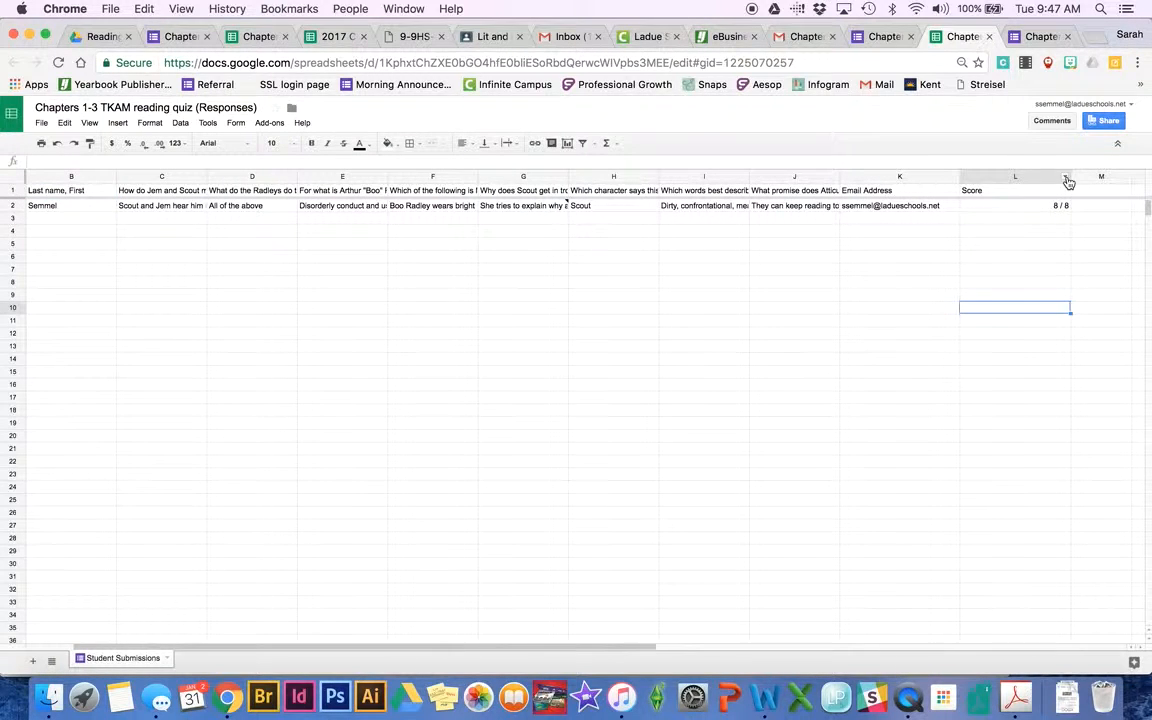
pyautogui.moveTo(1070, 172); pyautogui.dragTo(1025, 172)
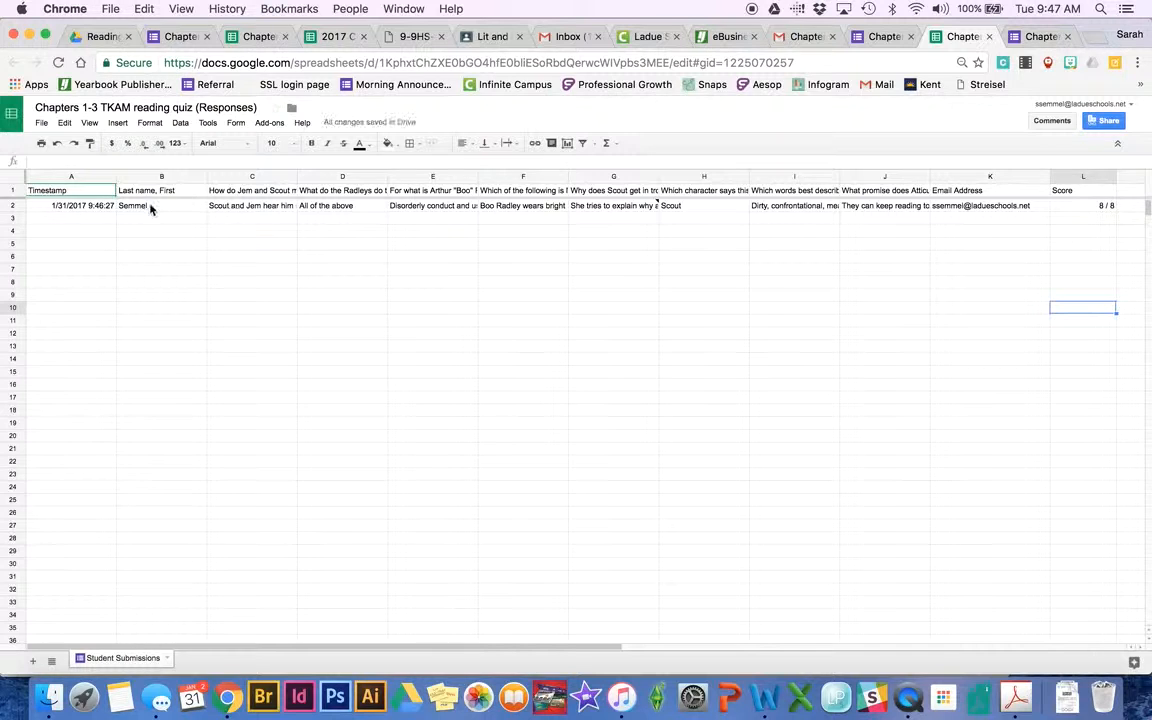
pyautogui.click(140, 206)
# Step: Hide columns C through K, covering the question answers and email address, in the responses sheet
pyautogui.click(252, 176)
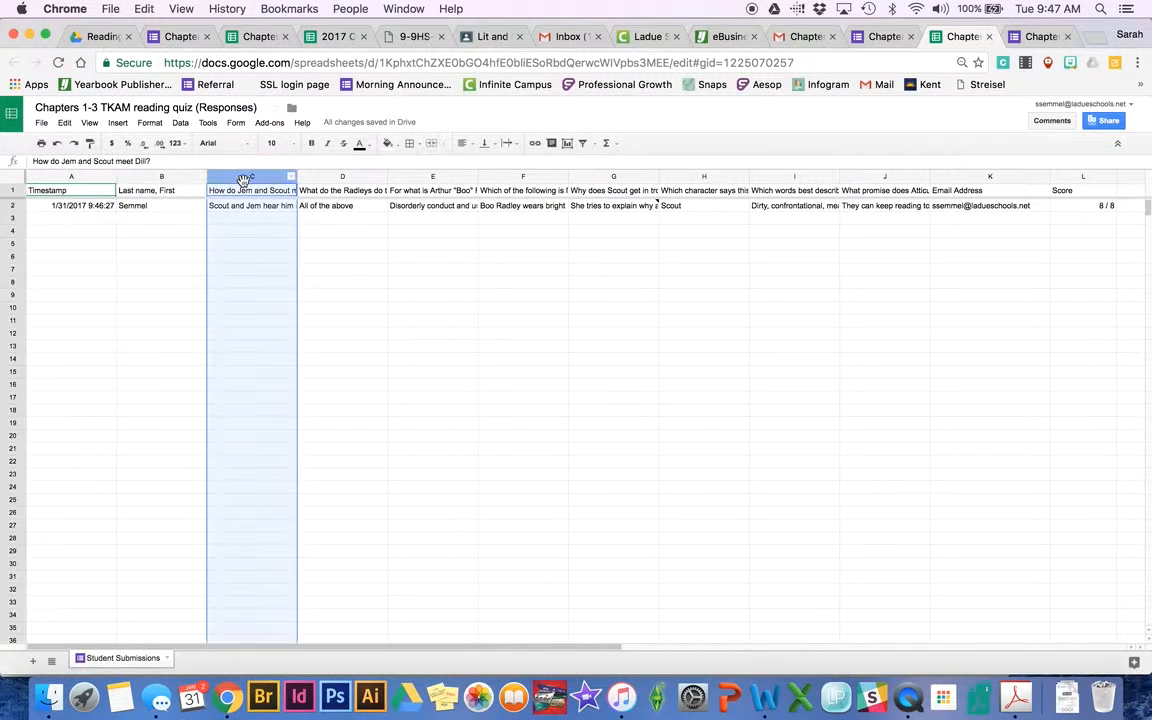
pyautogui.keyDown('shift'); pyautogui.click(1016, 178); pyautogui.keyUp('shift')
pyautogui.rightClick(1012, 180)
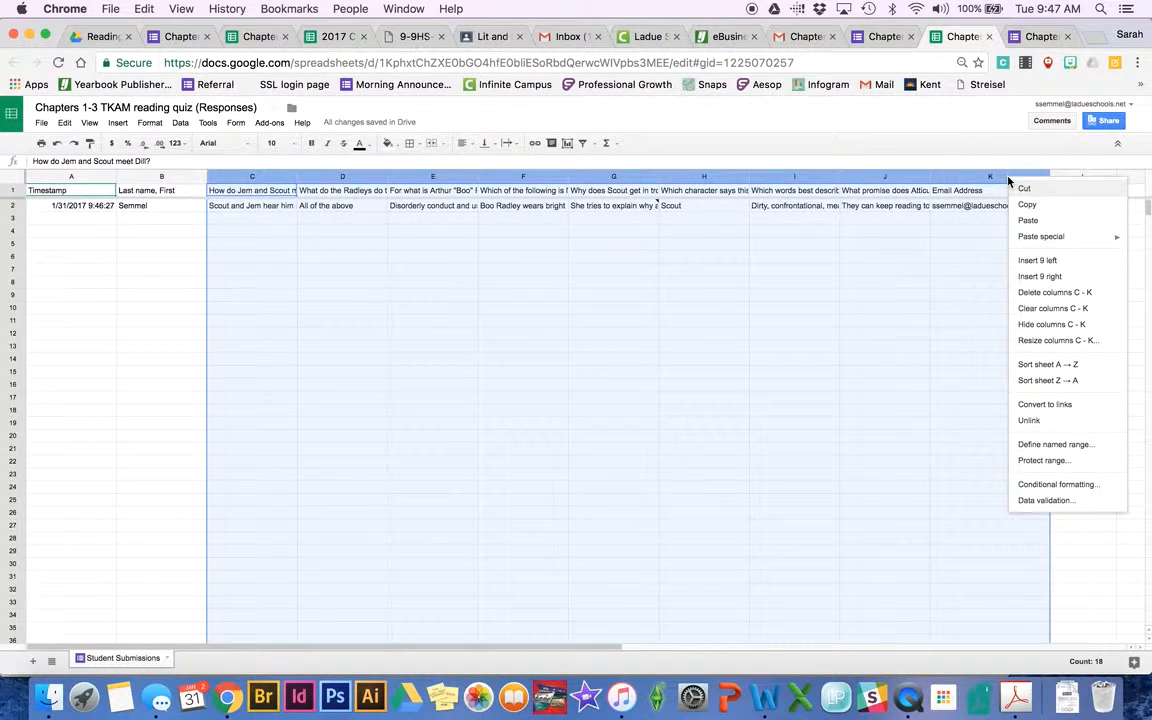
pyautogui.click(1045, 324)
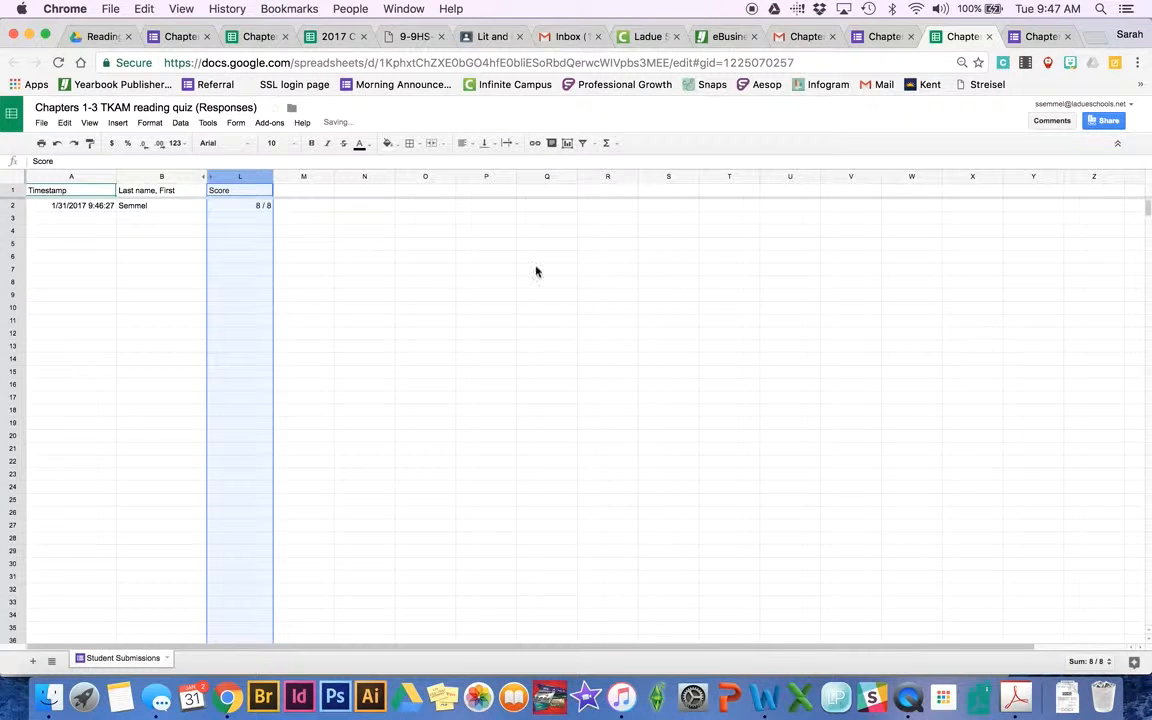
pyautogui.click(425, 268)
# Step: Sort the sheet A → Z by the "Last name, First" column and go down the Score column
pyautogui.click(157, 177)
pyautogui.rightClick(156, 178)
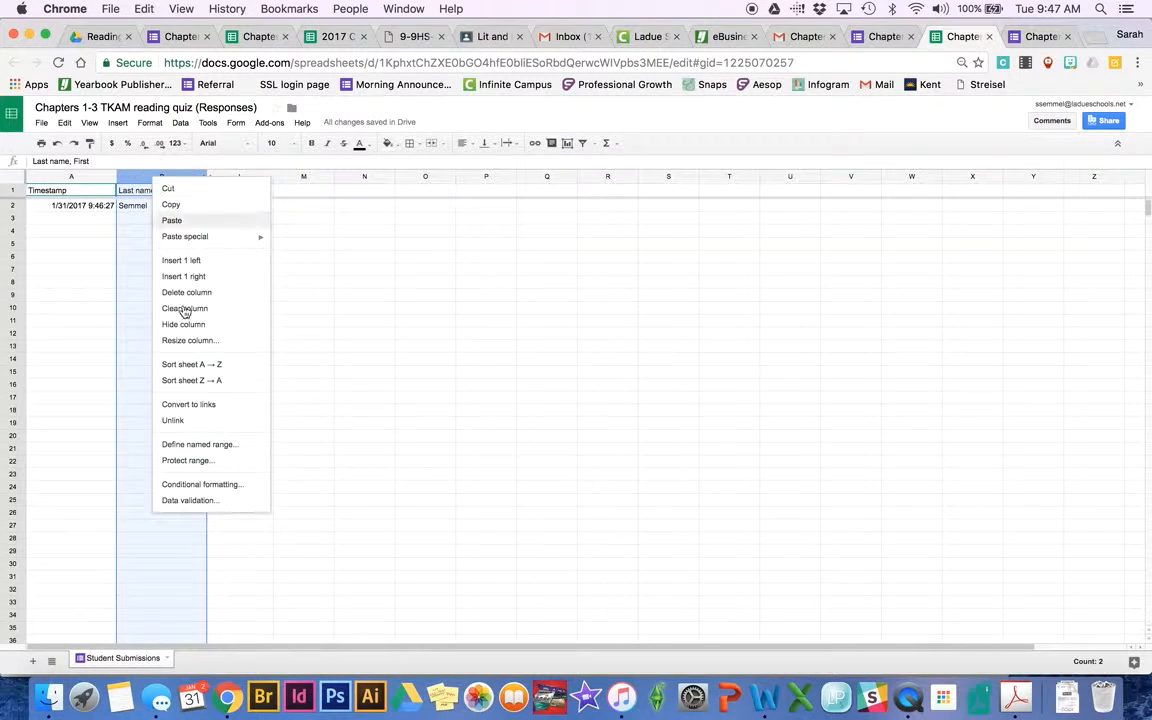
pyautogui.click(204, 364)
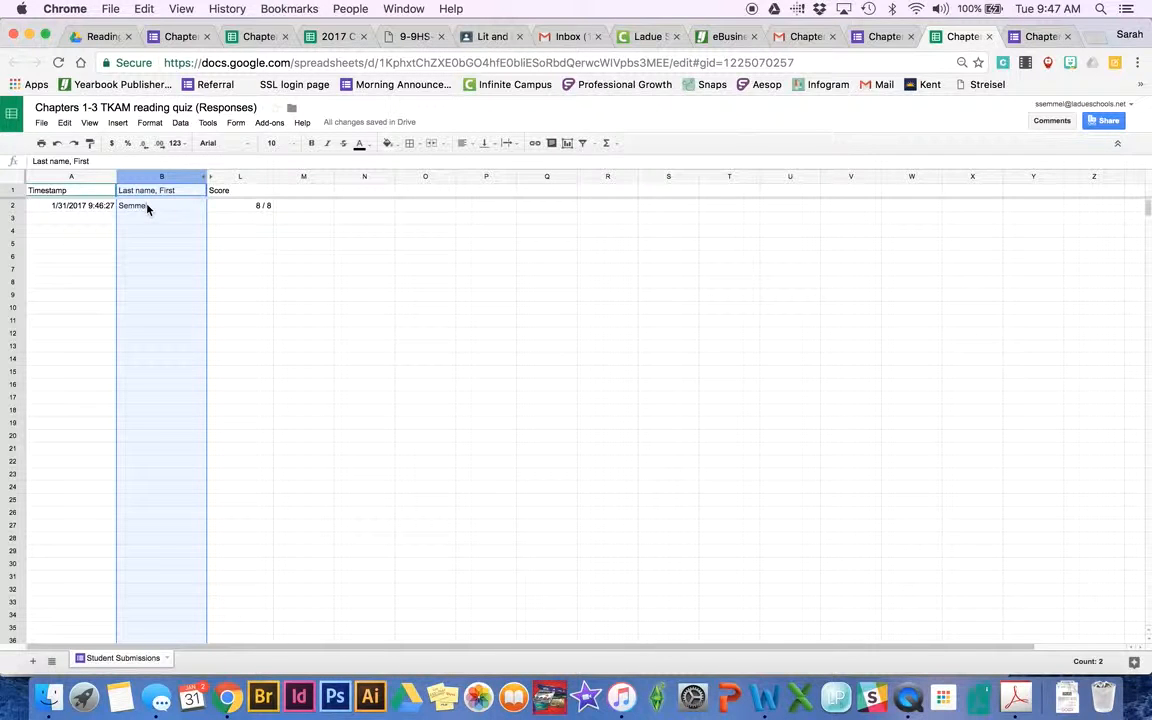
pyautogui.click(257, 207)
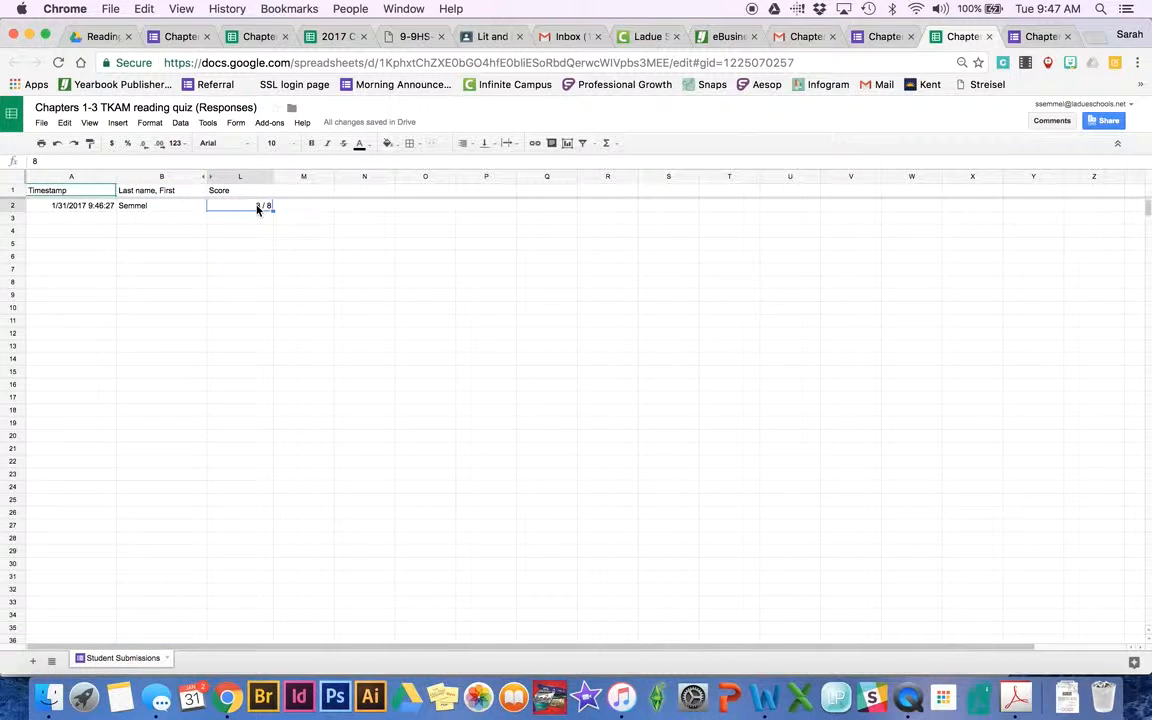
pyautogui.press('Down')
pyautogui.press('Down')
pyautogui.press('Down')
pyautogui.press('Down')
pyautogui.press('Down')
pyautogui.press('Down')
pyautogui.press('Down')
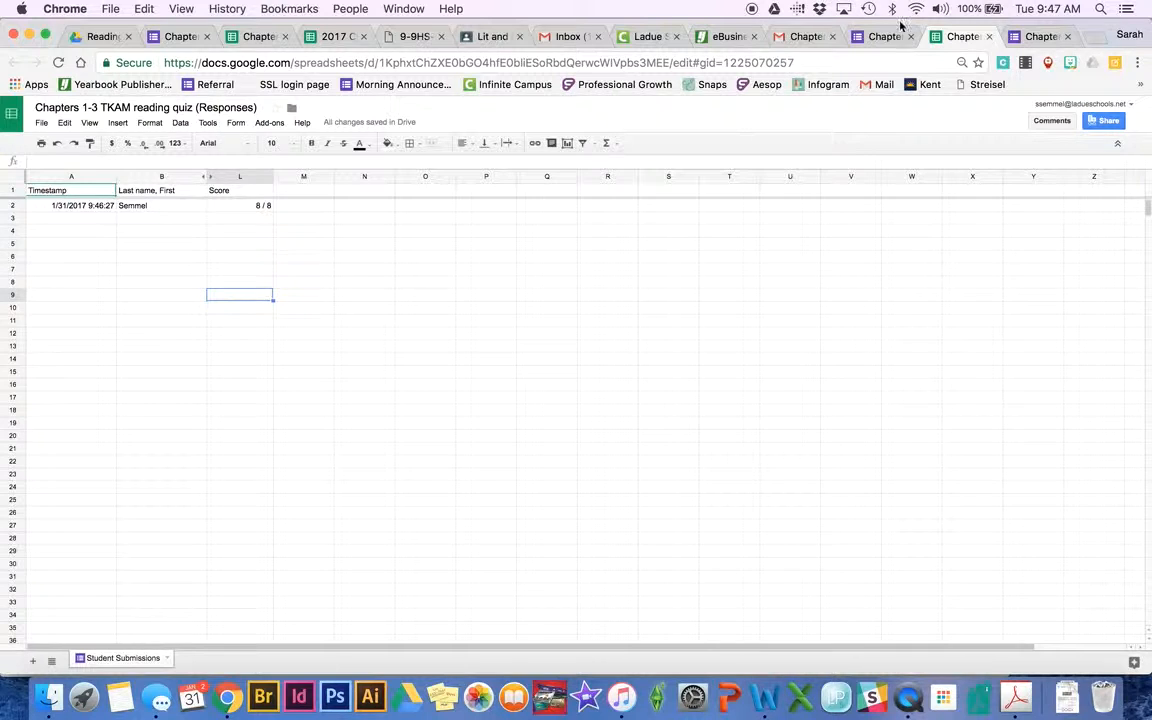
# Step: Return to the individual response in the quiz form, view its score release options, and cancel without sending emails
pyautogui.click(885, 36)
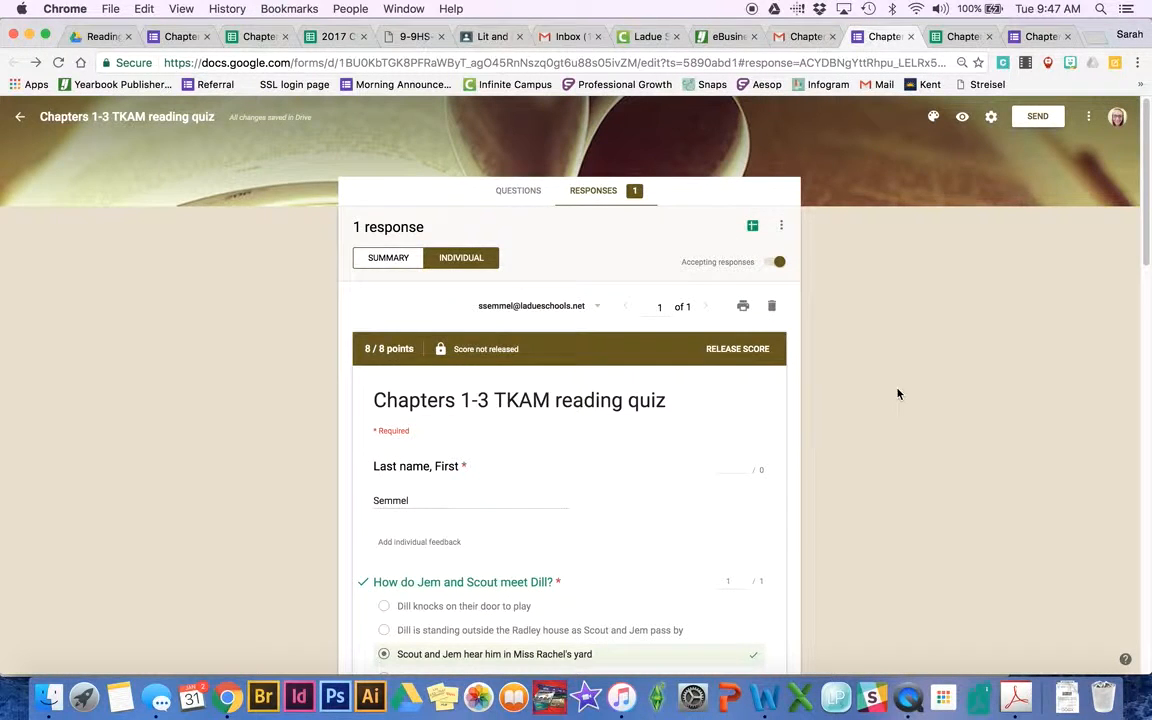
pyautogui.scroll(-3, 898, 394)
pyautogui.scroll(3, 897, 395)
pyautogui.scroll(-1, 897, 400)
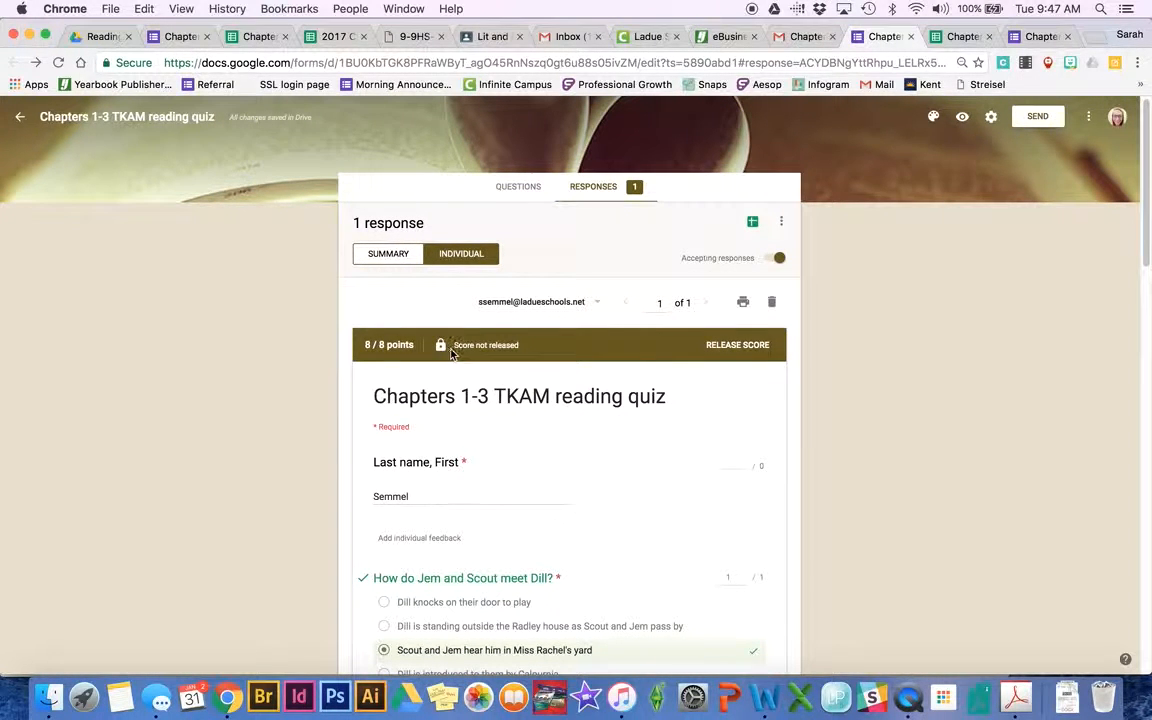
pyautogui.click(733, 344)
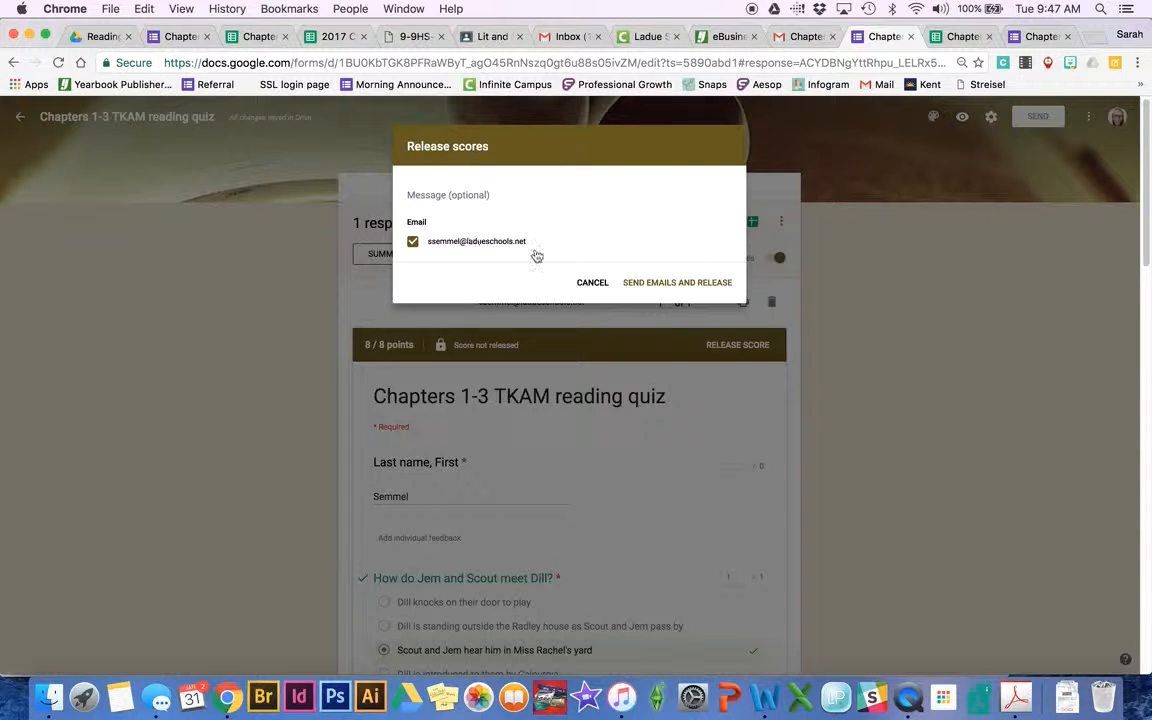
pyautogui.click(587, 289)
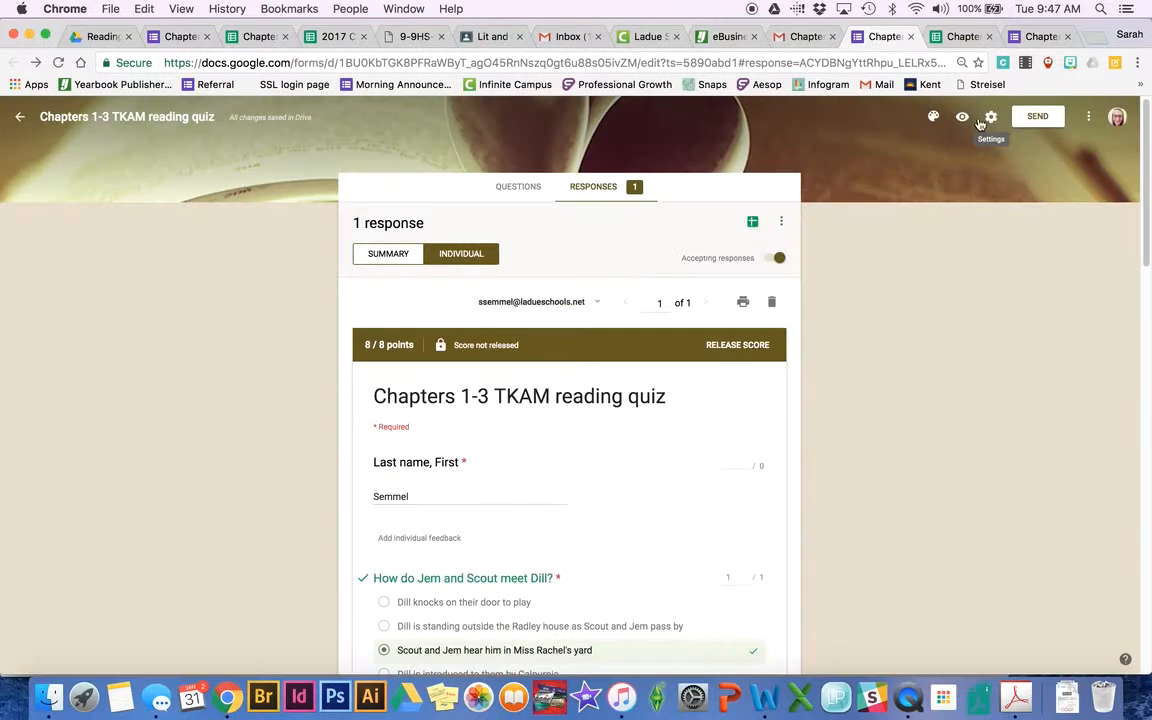
# Step: Review the quiz settings for grade release and what respondents can see, and save them as they are
pyautogui.click(989, 116)
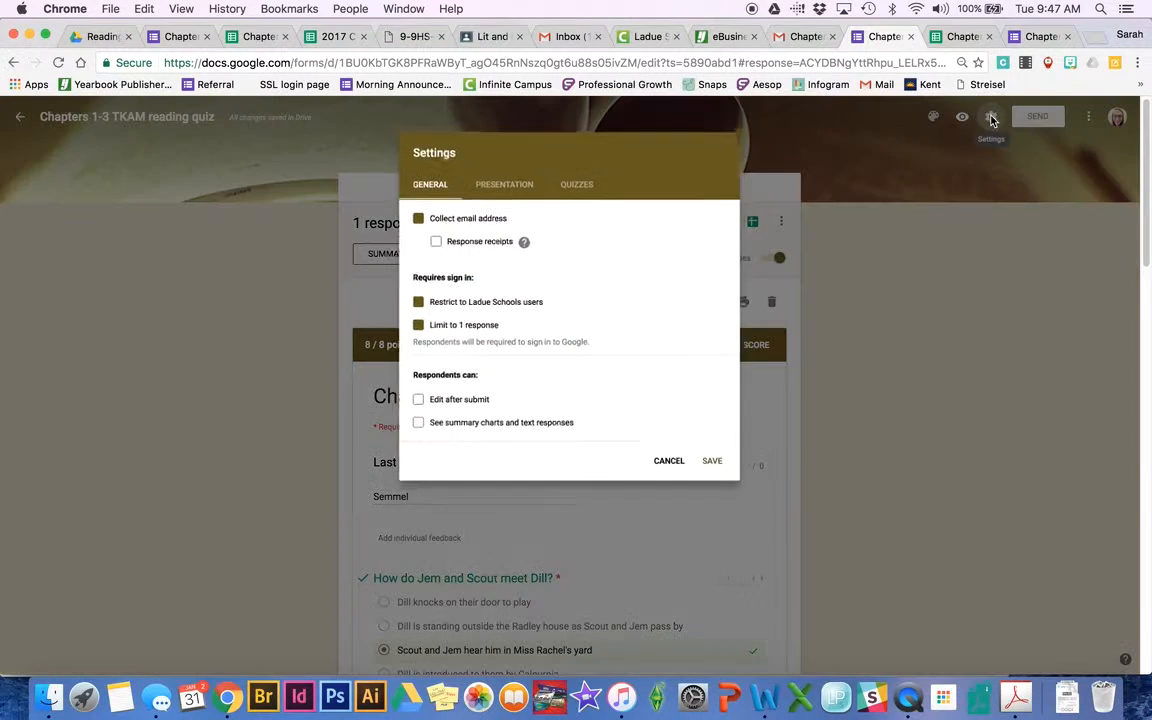
pyautogui.click(580, 184)
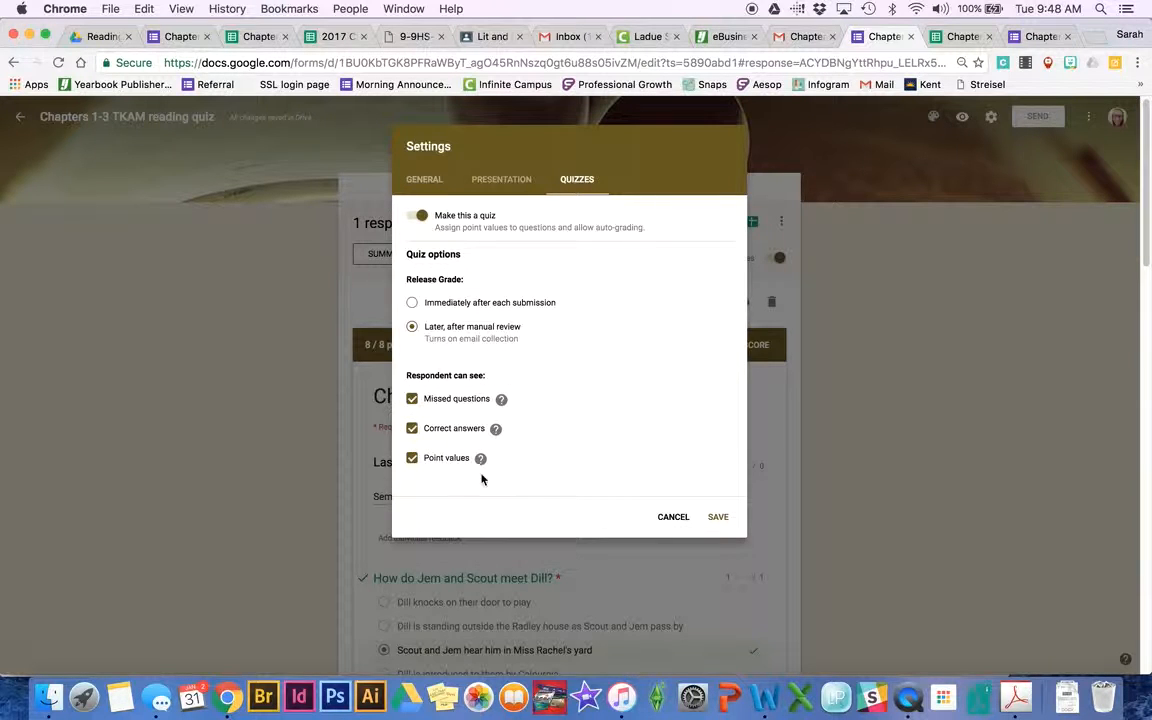
pyautogui.click(714, 516)
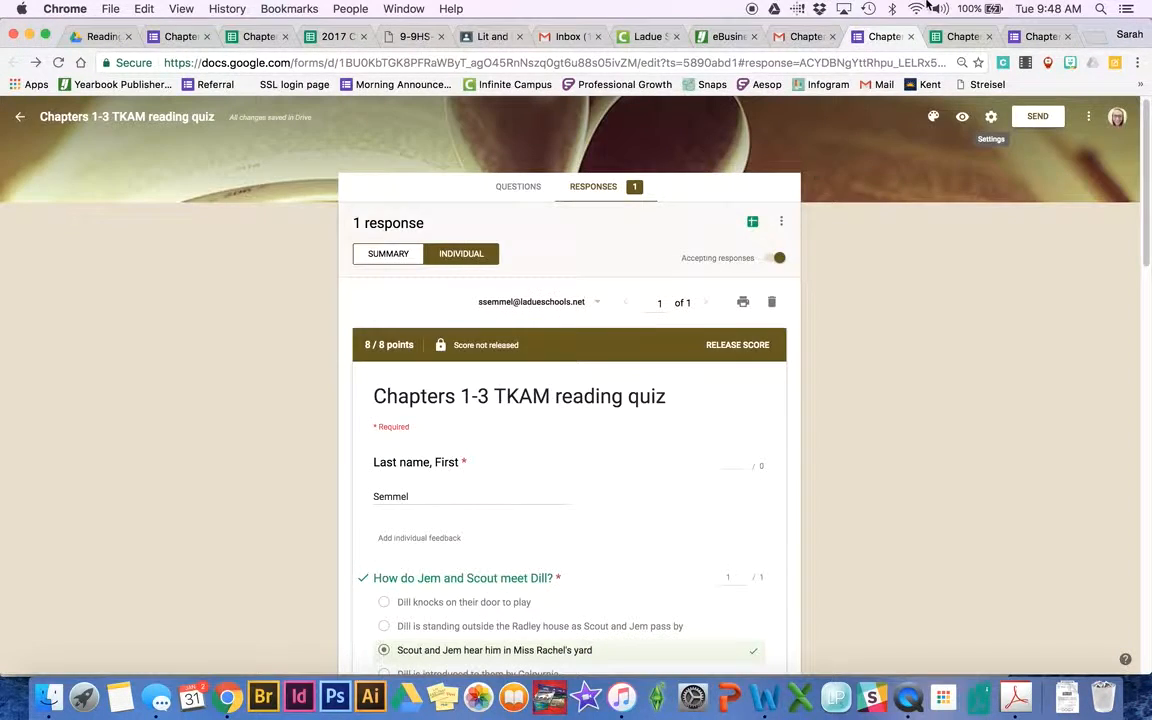